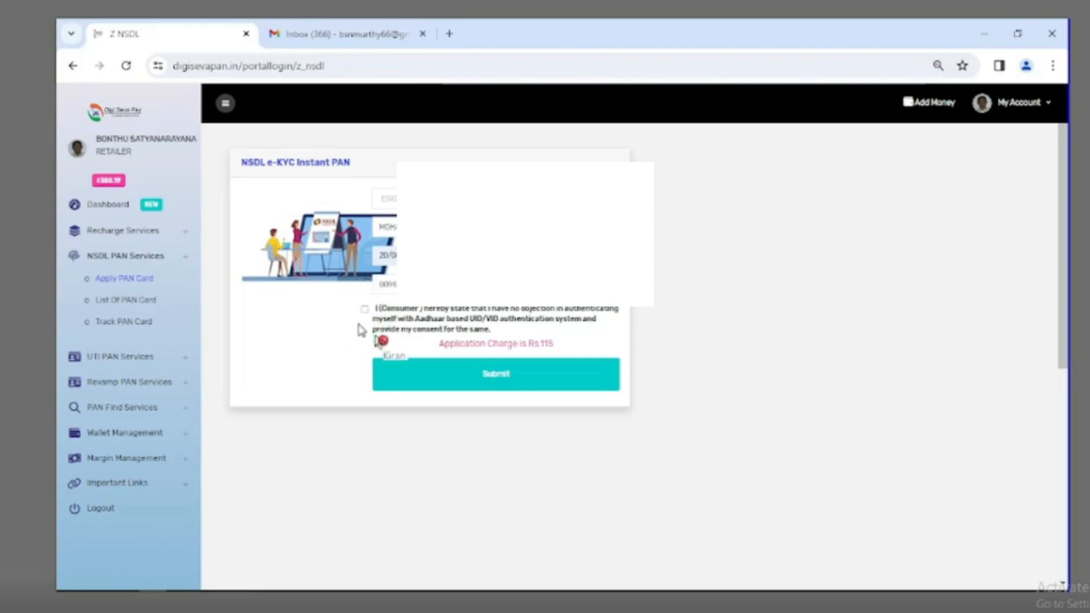
Give Aadhaar authentication consent and confirm submission of the e-KYC Instant PAN request.
click(364, 309)
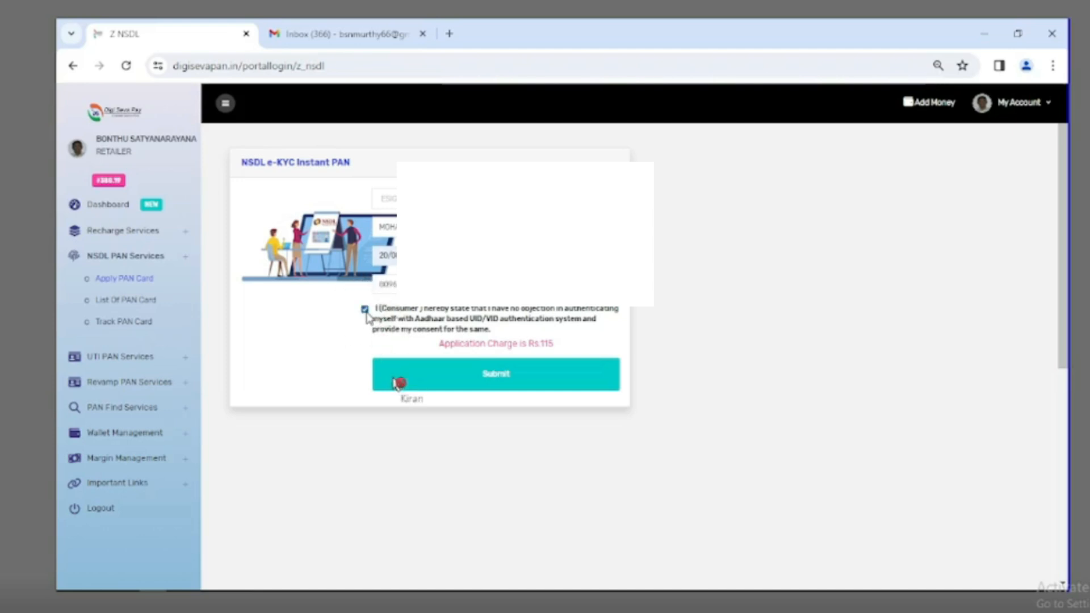
click(497, 382)
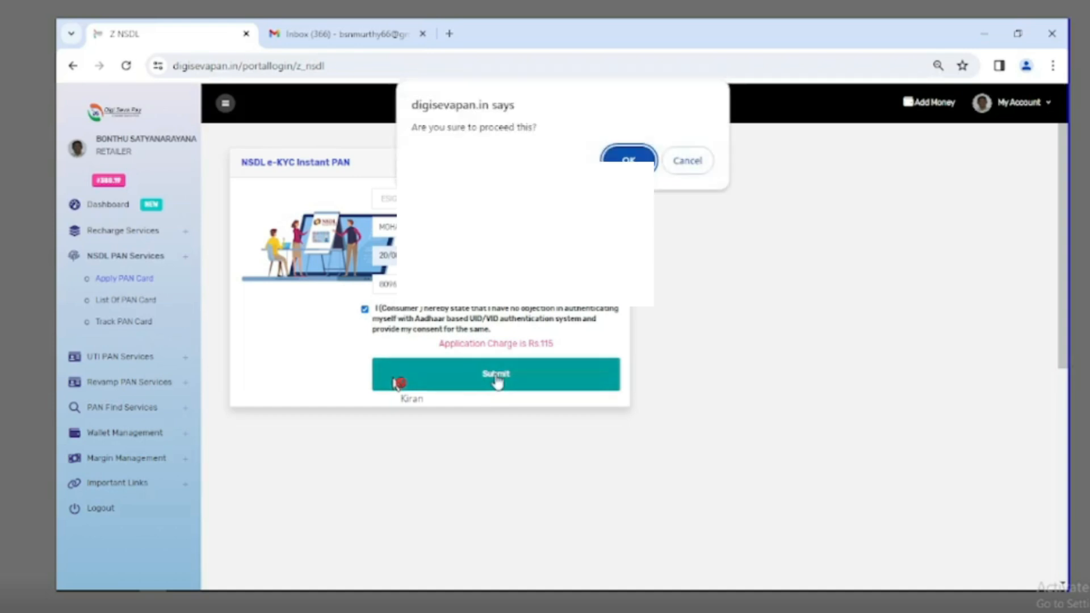
click(635, 160)
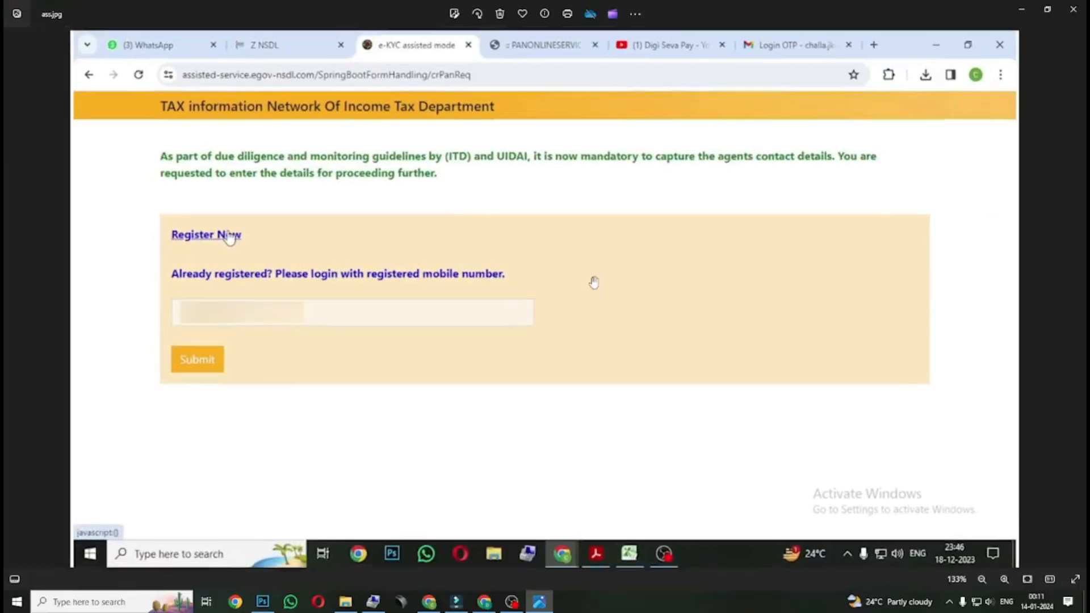
scroll(594, 285, up, 3)
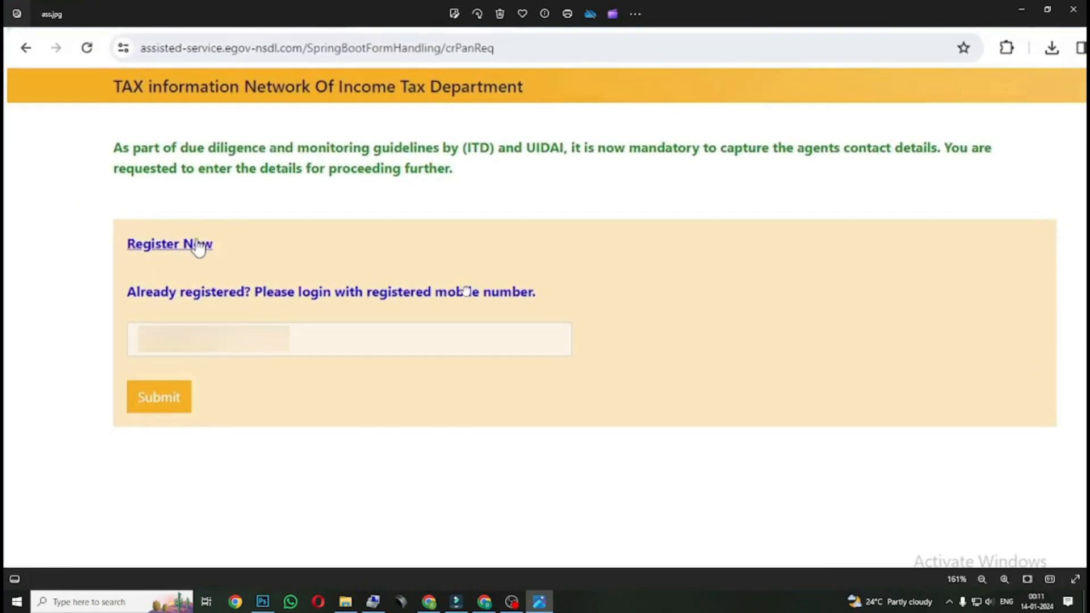
scroll(331, 353, up, 3)
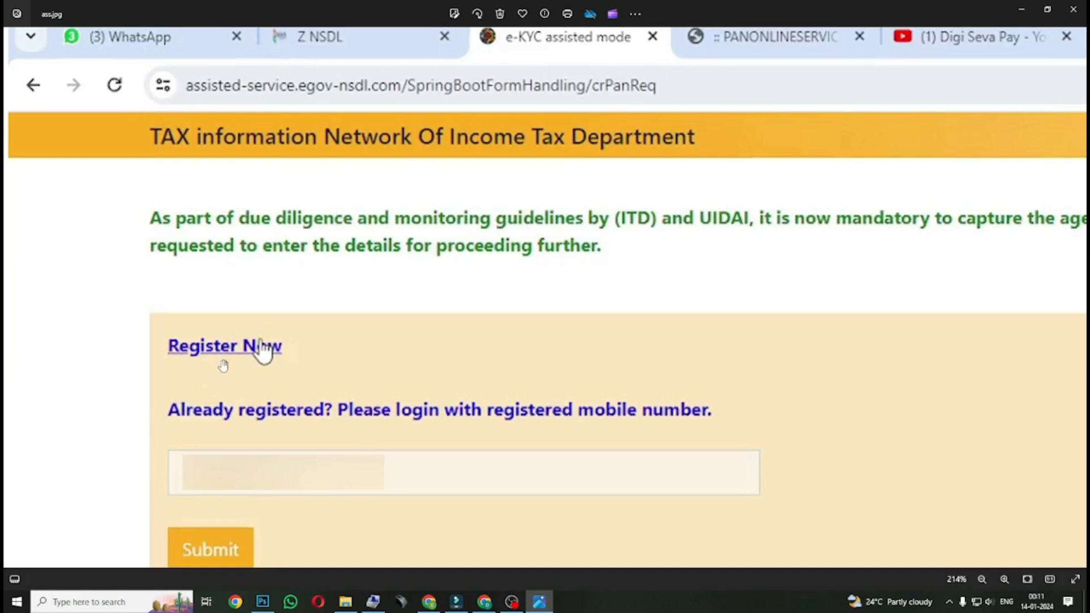
scroll(332, 445, down, 1)
drag(369, 453, 309, 233)
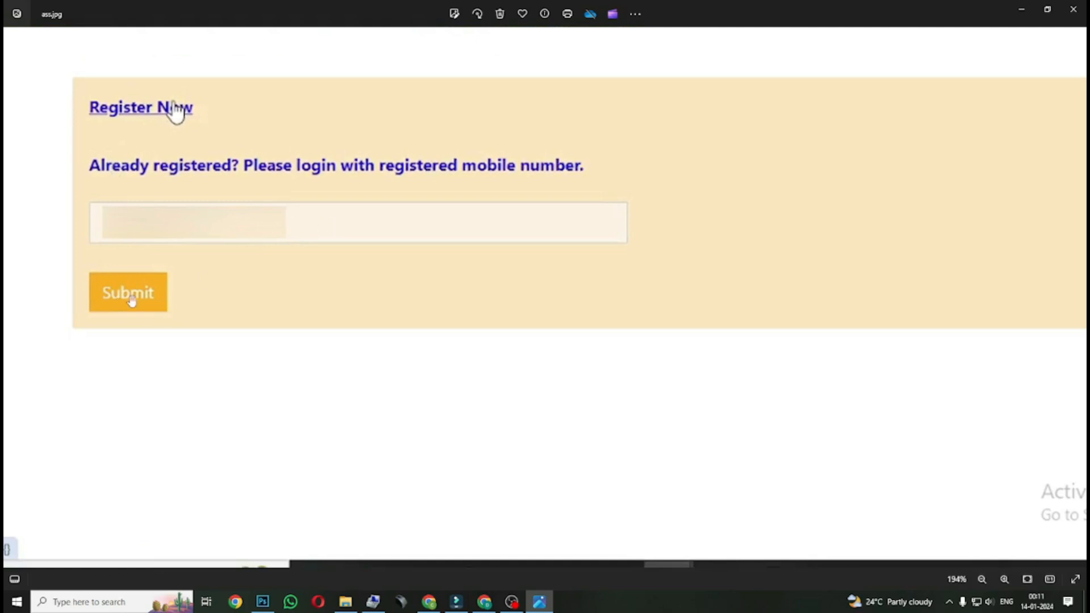
scroll(468, 462, down, 5)
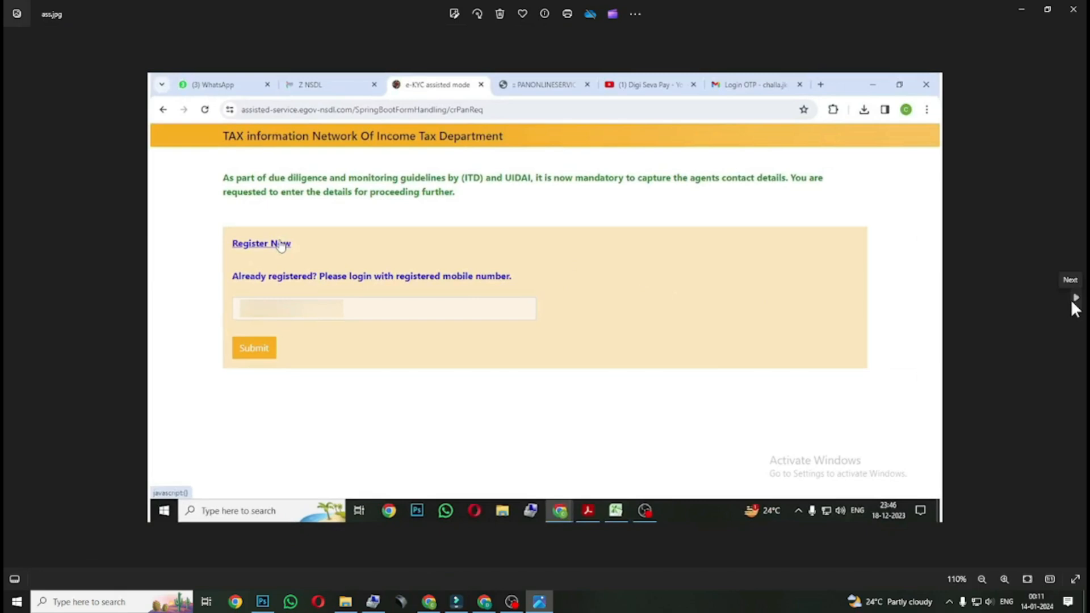
Open asss.jpg, zoom and pan across the registration form up to the Pin Code, then advance to sasas.jpg.
click(1072, 301)
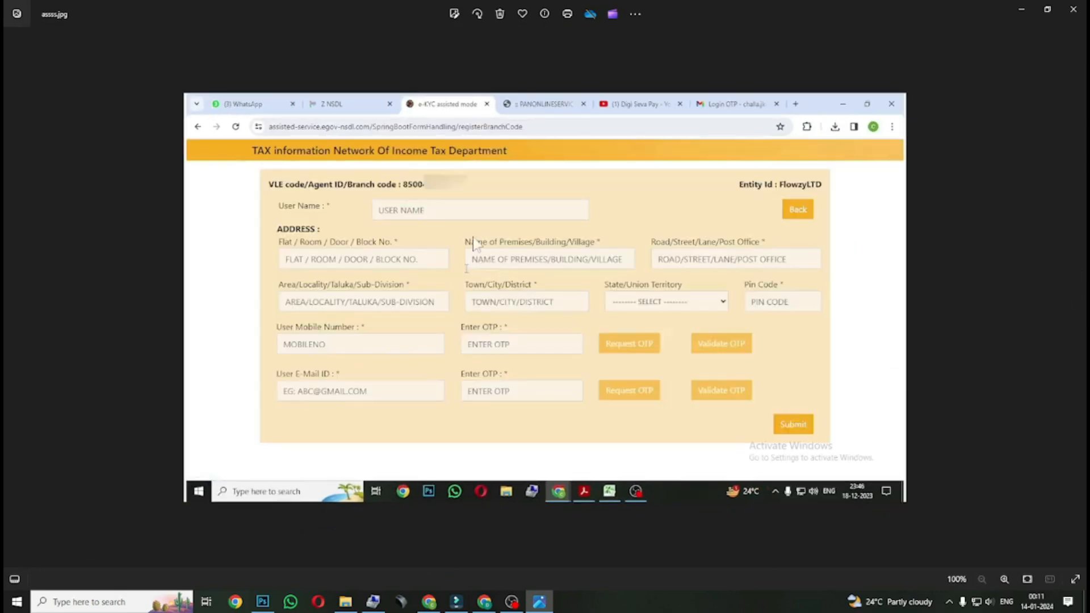
scroll(421, 210, up, 1)
scroll(421, 210, up, 5)
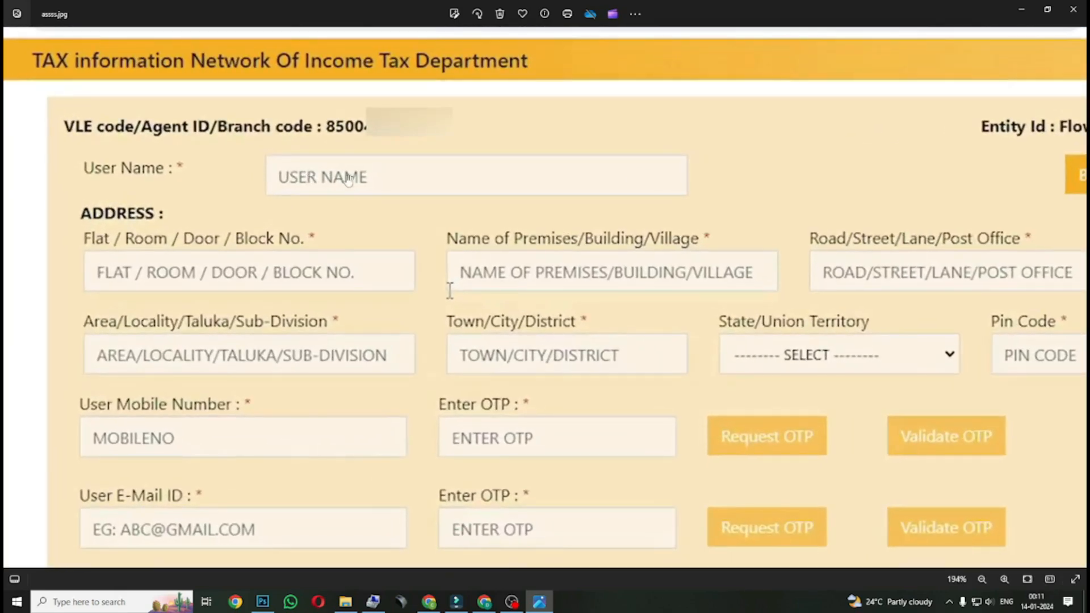
drag(545, 200, 651, 109)
drag(467, 221, 392, 189)
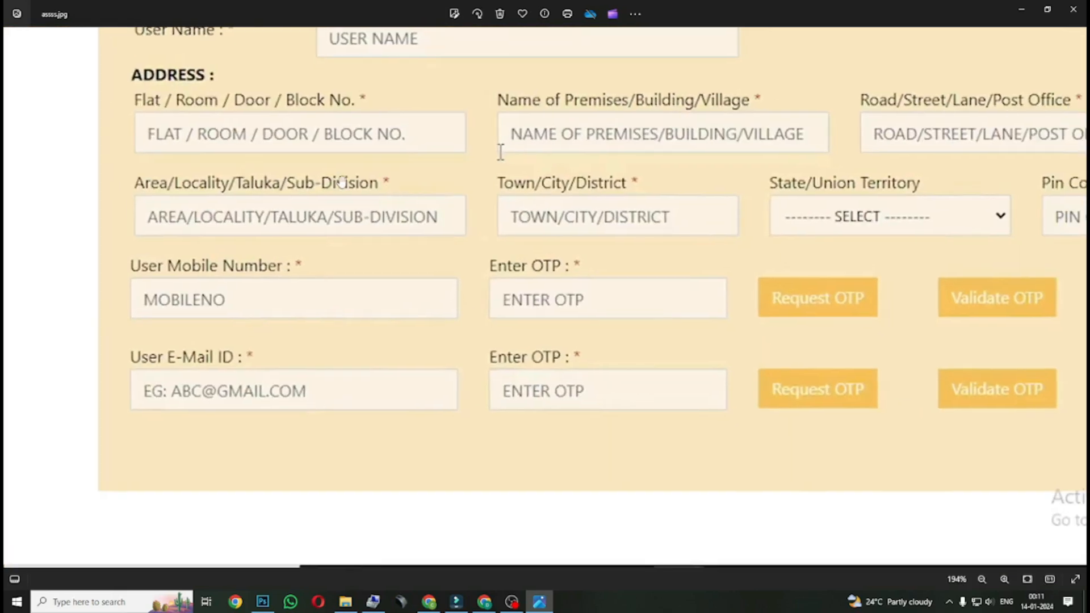
drag(723, 152, 594, 163)
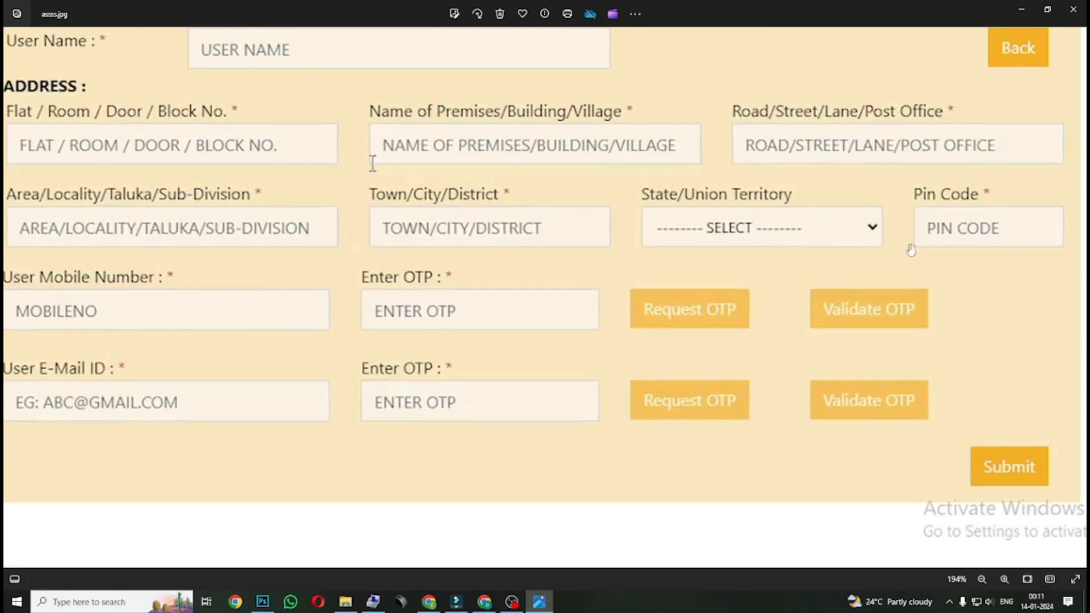
scroll(631, 269, down, 3)
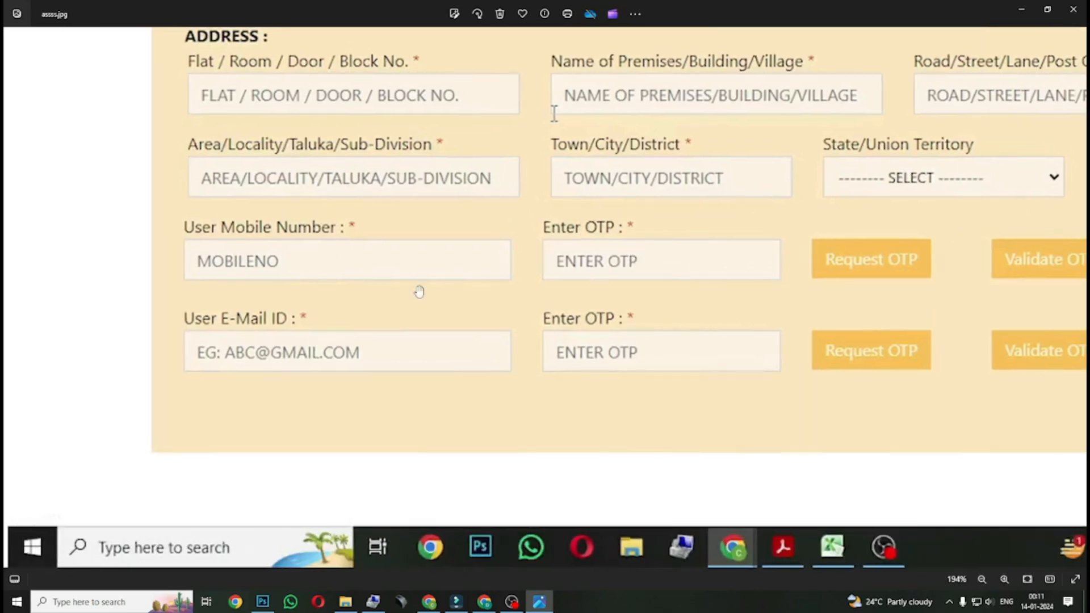
scroll(394, 319, up, 5)
scroll(299, 254, down, 2)
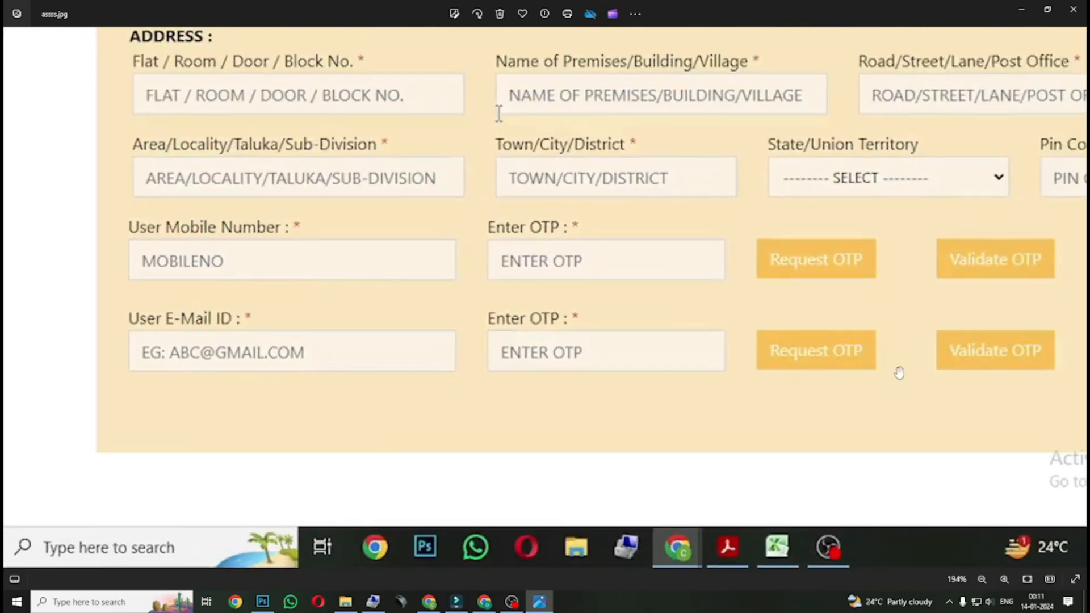
drag(880, 360, 649, 318)
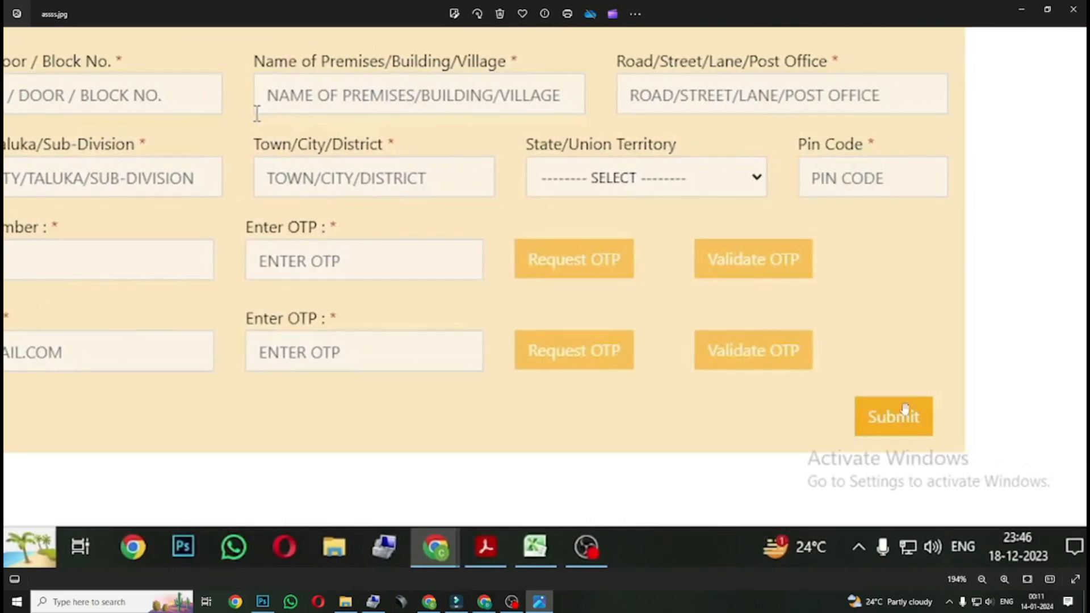
scroll(885, 424, down, 7)
click(1055, 305)
scroll(667, 318, up, 5)
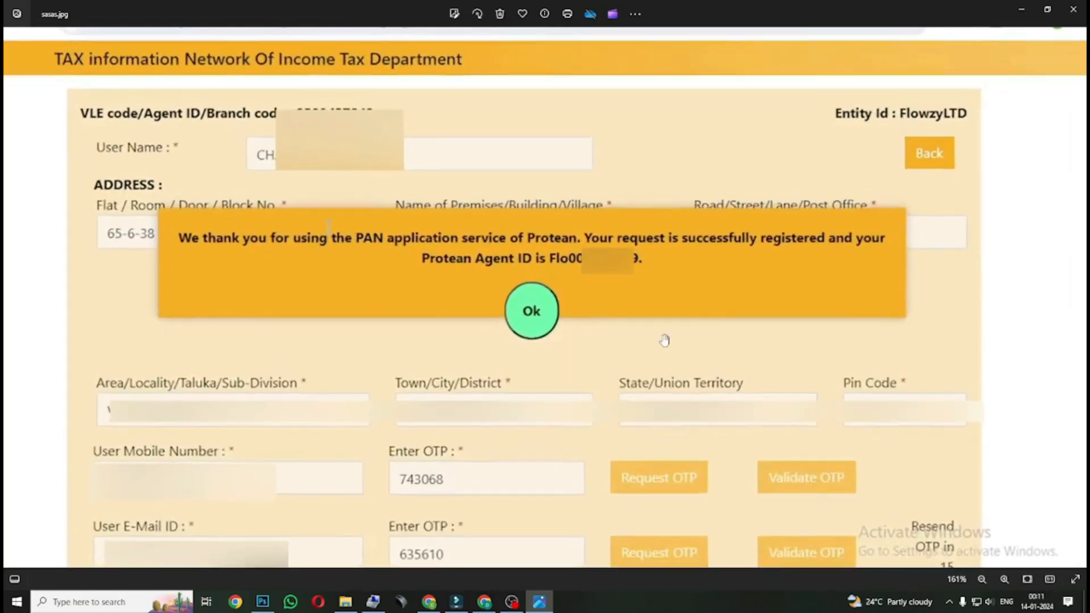
scroll(664, 323, up, 2)
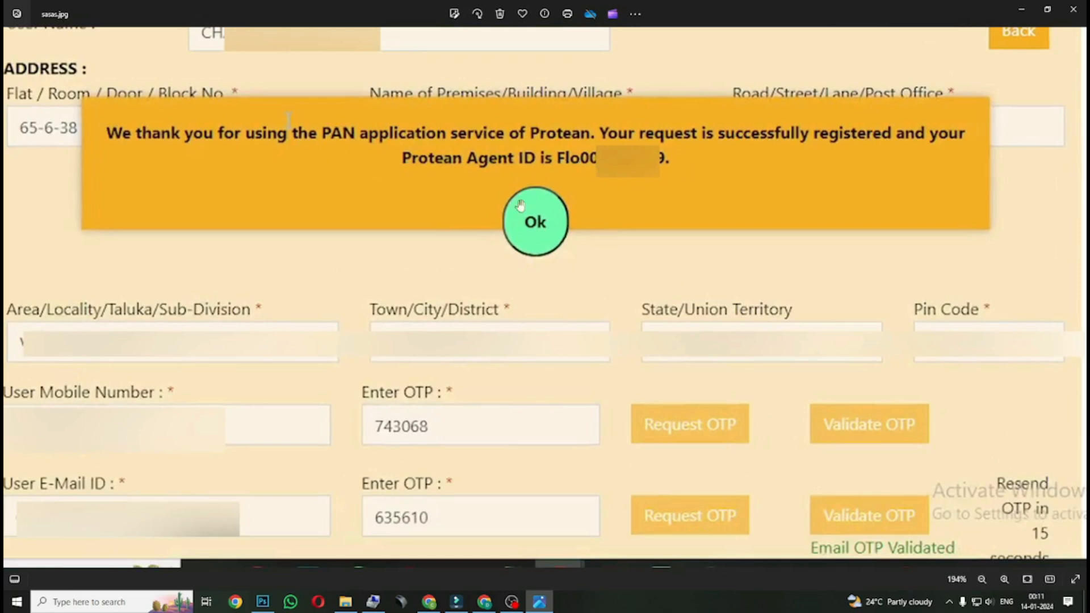
scroll(591, 249, down, 3)
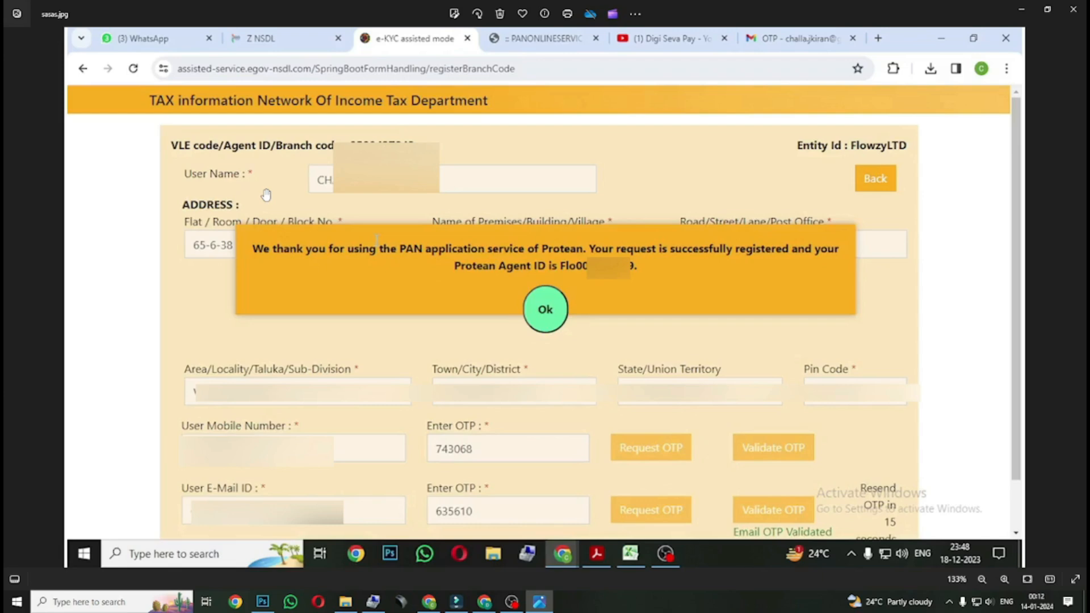
scroll(603, 192, down, 3)
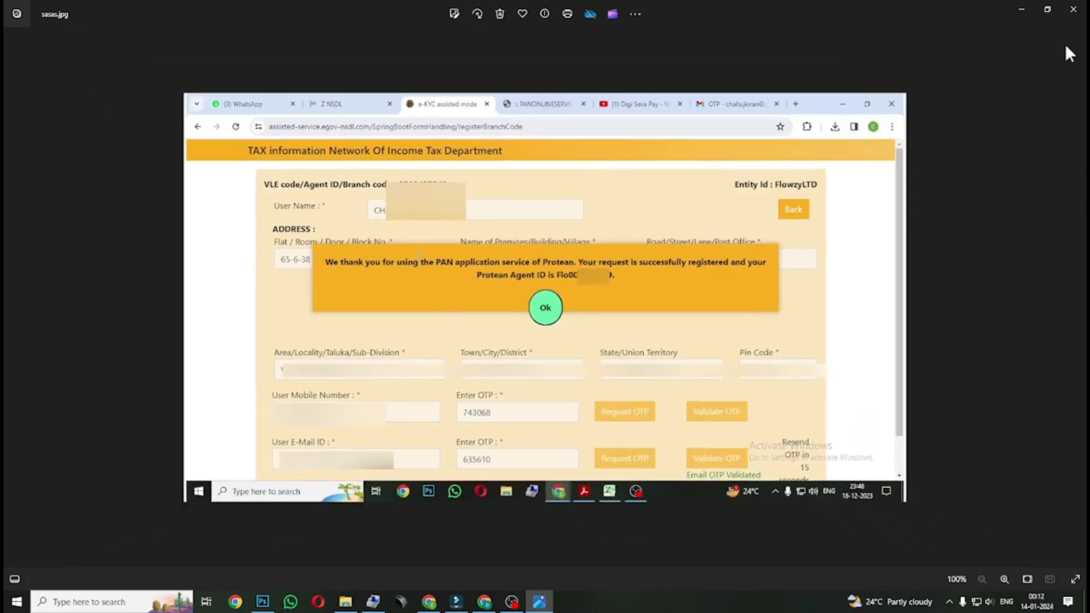
scroll(650, 391, up, 3)
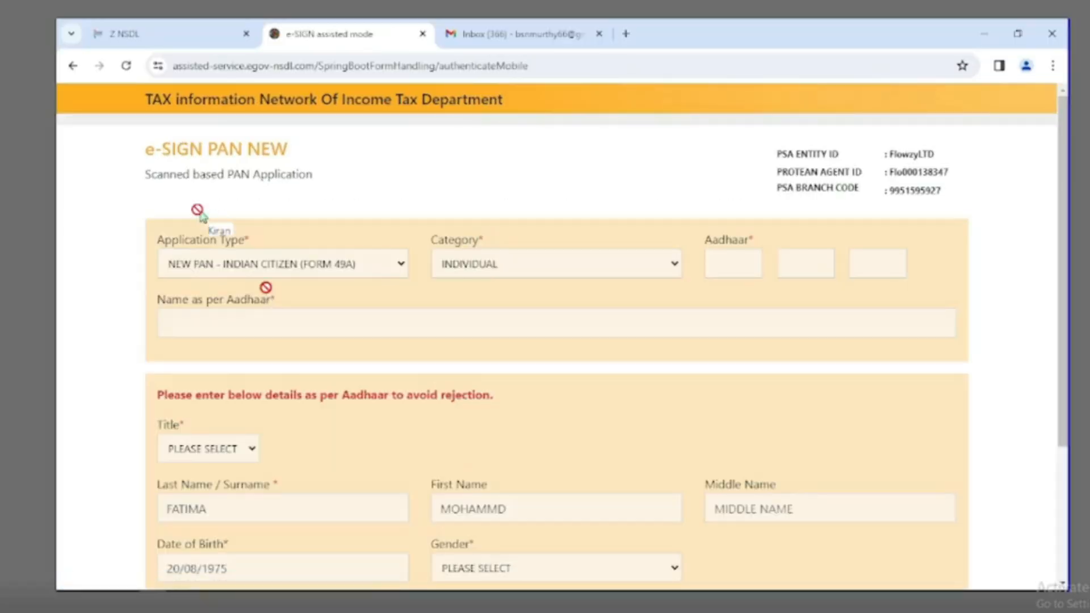
Enter the applicant's Aadhaar number in the Aadhaar number boxes.
click(404, 318)
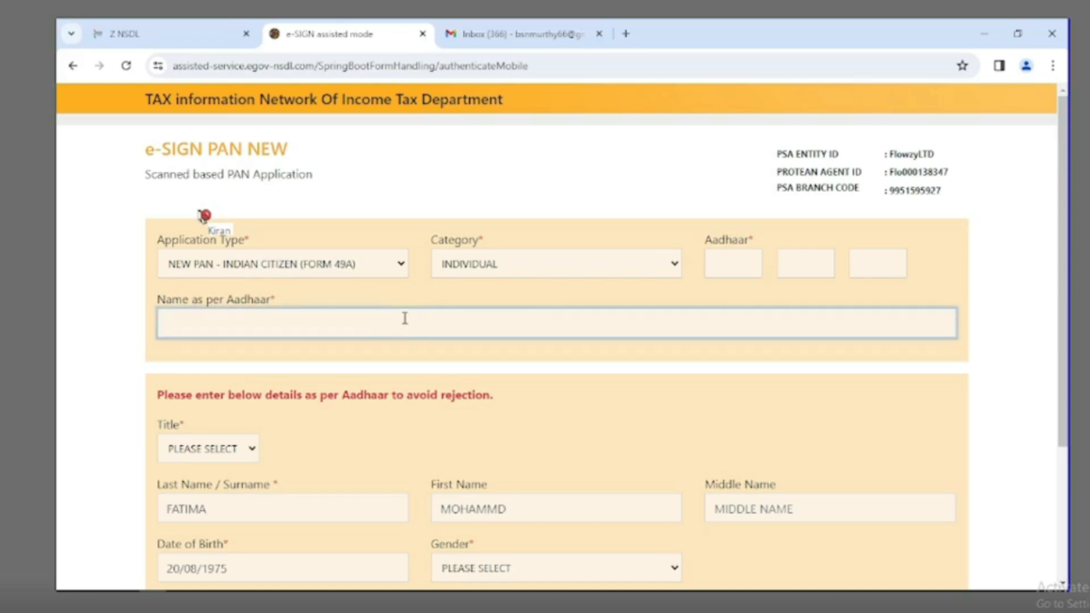
click(748, 266)
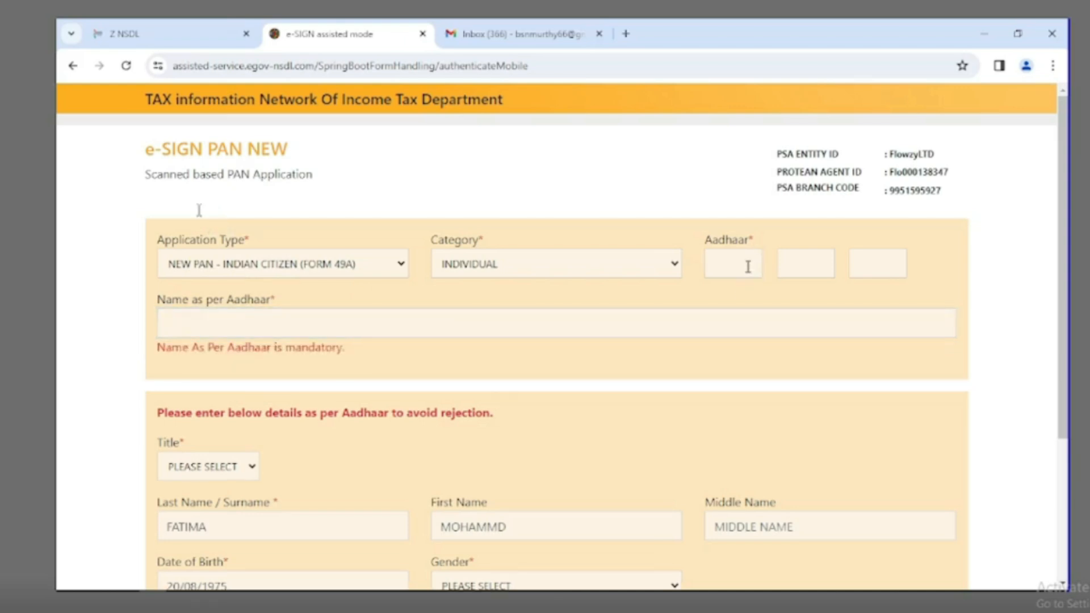
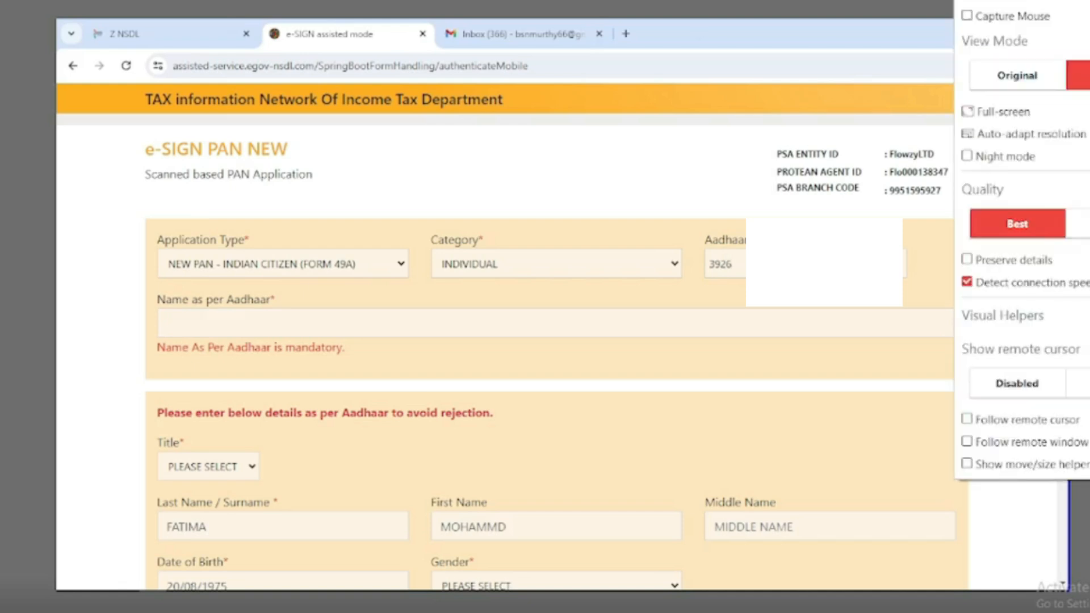
click(371, 322)
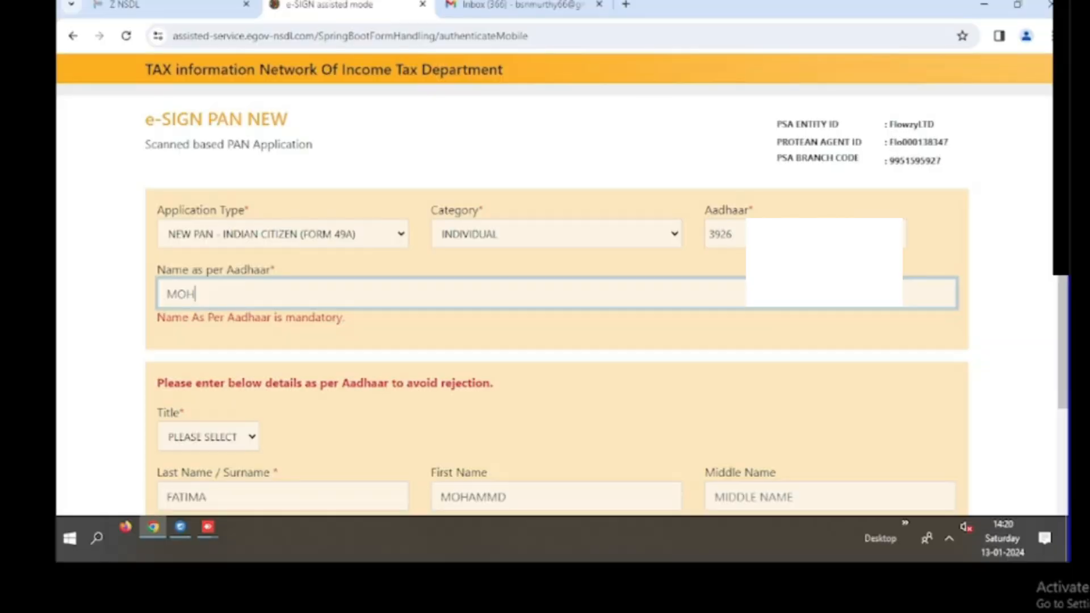
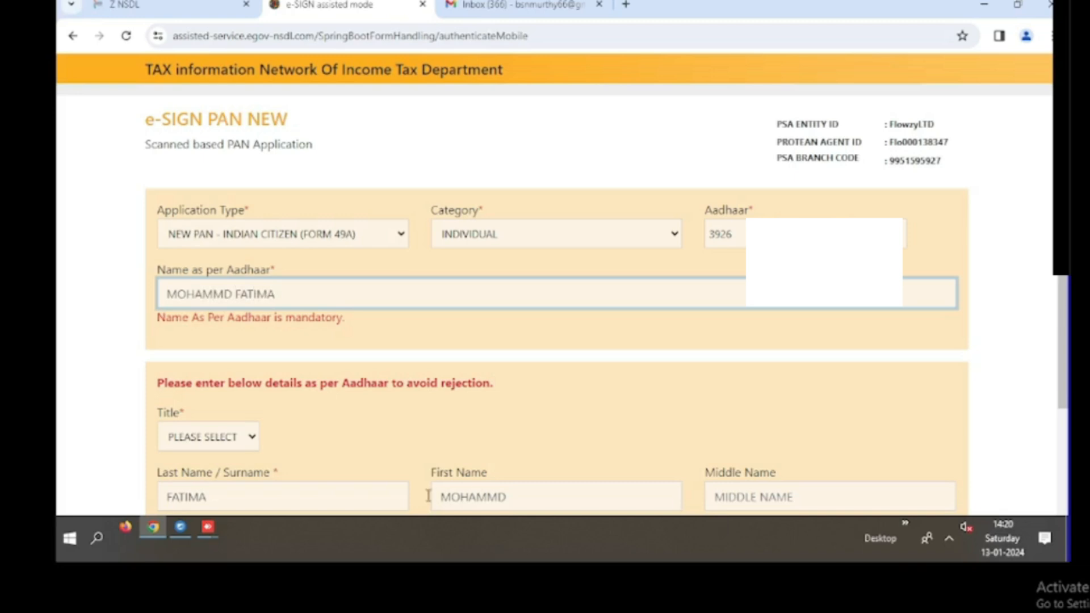
Enter the applicant's name as per Aadhaar and set the title to SMT.
click(252, 437)
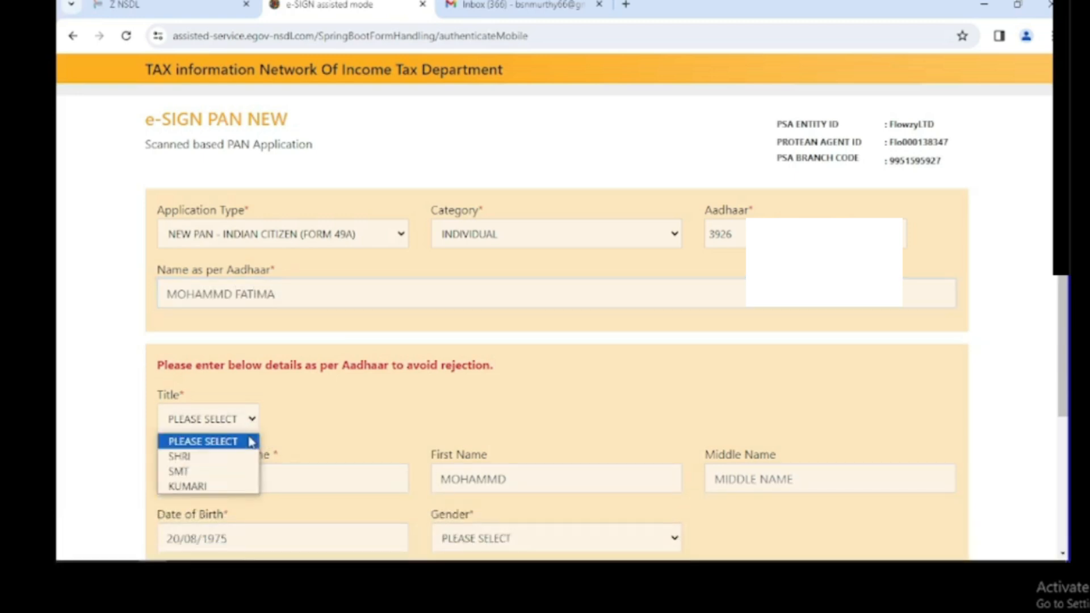
click(187, 472)
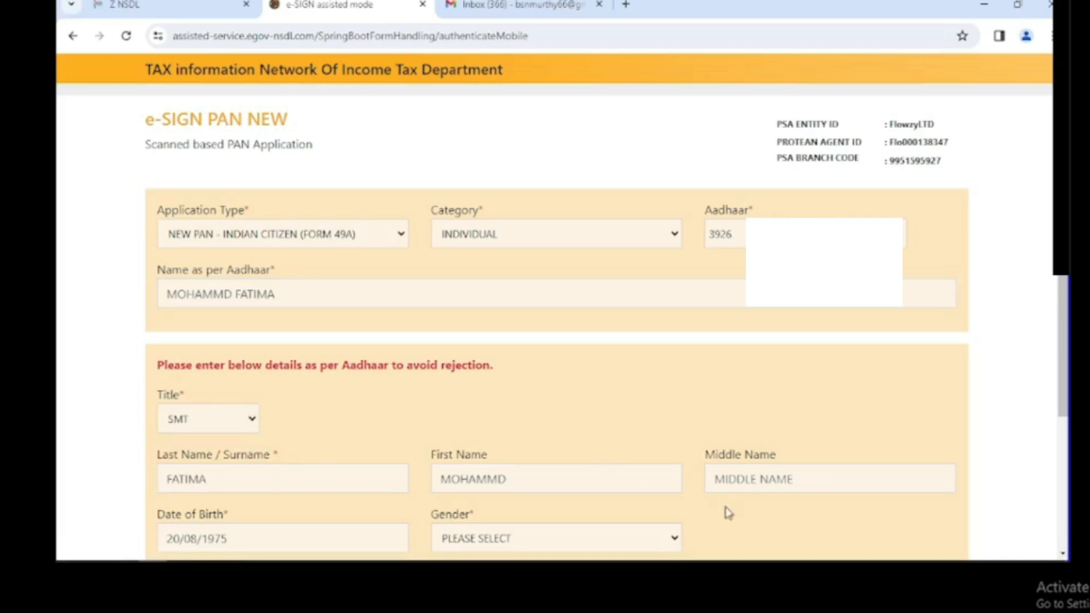
Set gender to FEMALE, give Aadhaar e-sign consent, and submit the details.
scroll(1062, 256, down, 1)
scroll(1031, 496, down, 3)
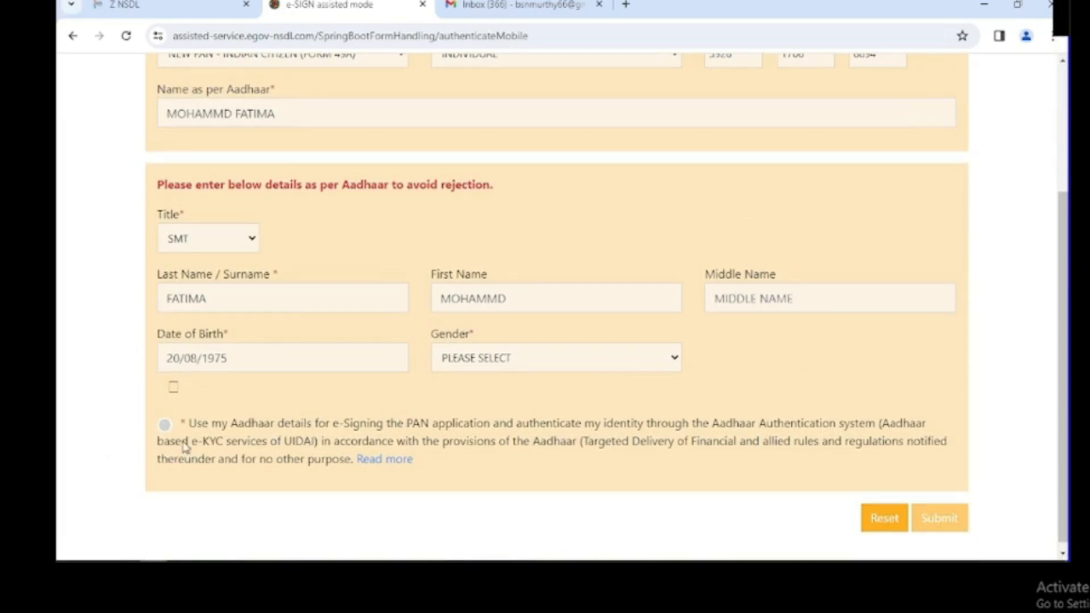
click(604, 365)
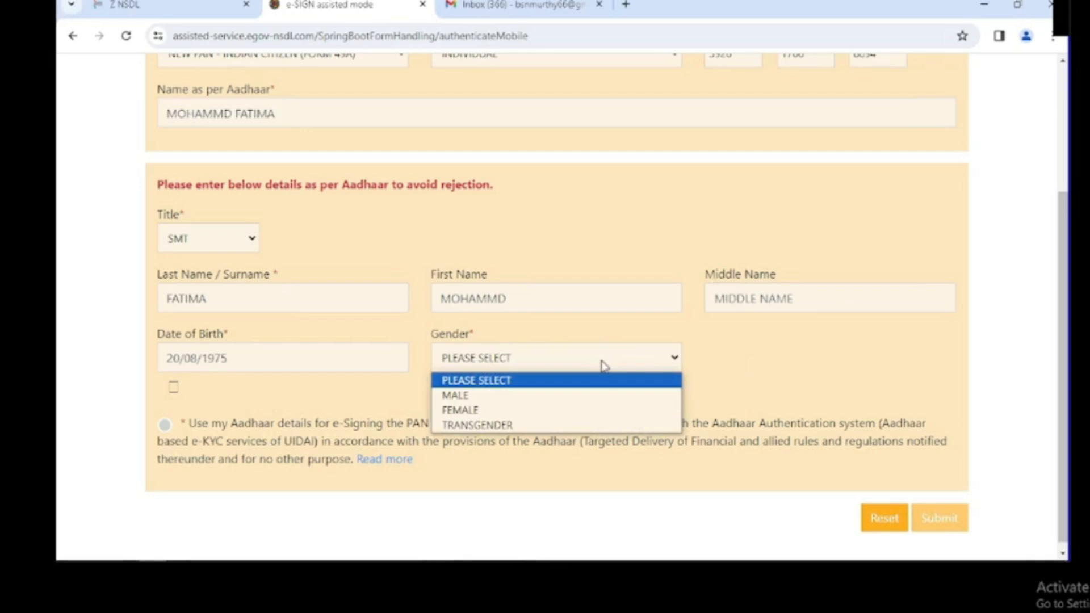
click(508, 411)
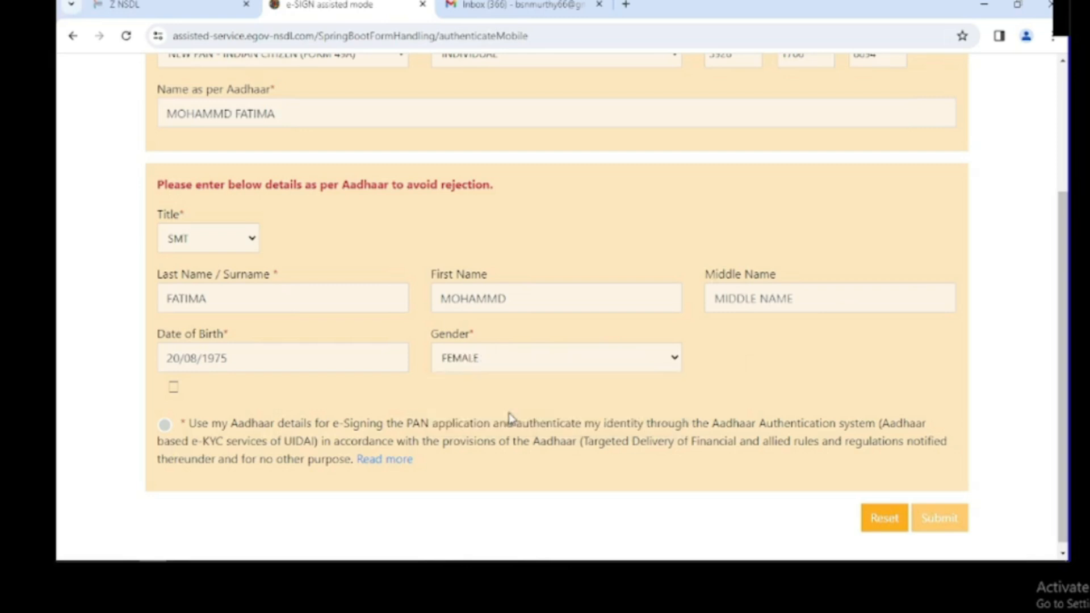
click(164, 426)
click(944, 521)
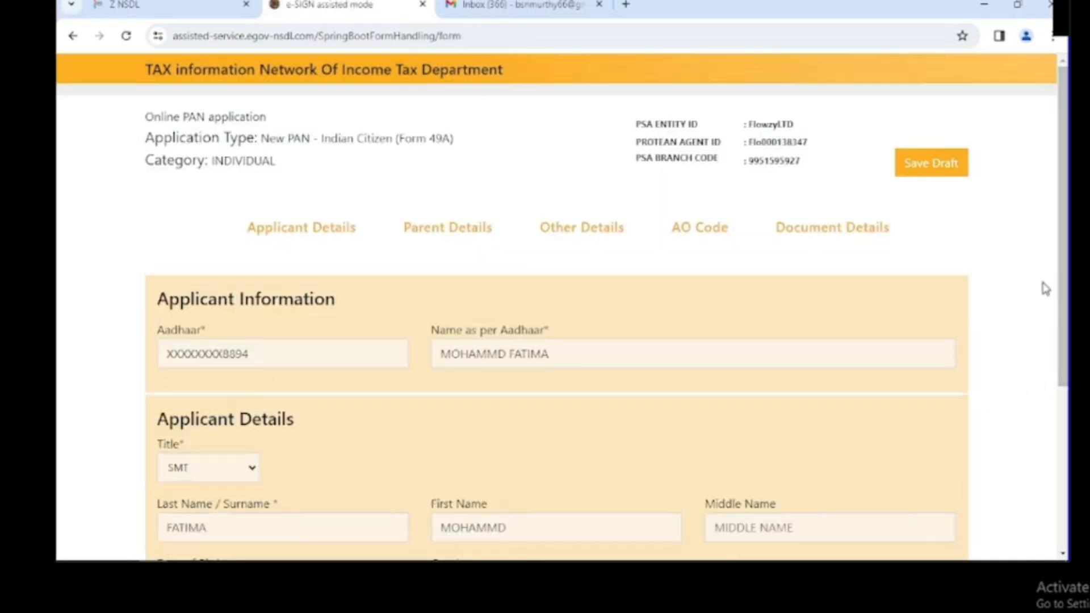
Answer No to being known by any other name and continue to Parents Details.
scroll(1043, 427, down, 3)
scroll(1043, 428, down, 2)
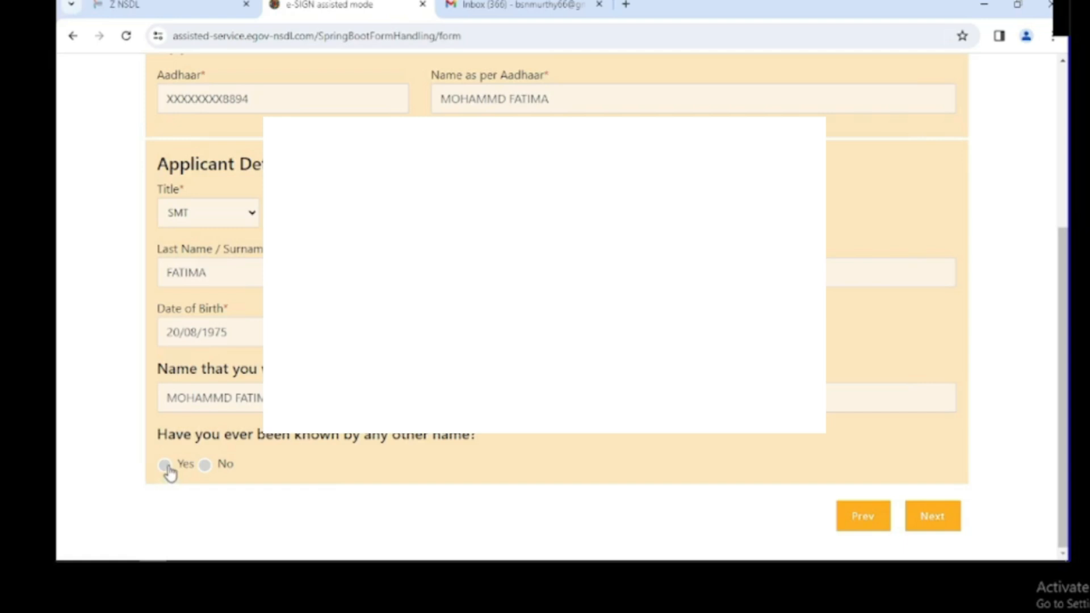
click(205, 465)
click(931, 518)
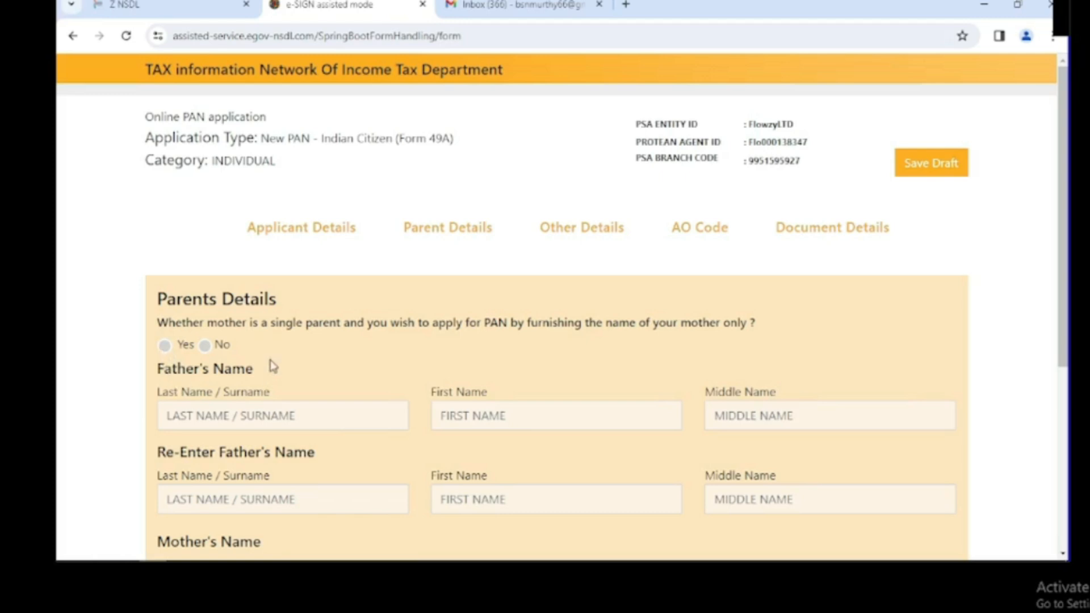
Answer No to the single-mother question and enter the father's surname, first and middle names.
click(205, 347)
click(243, 417)
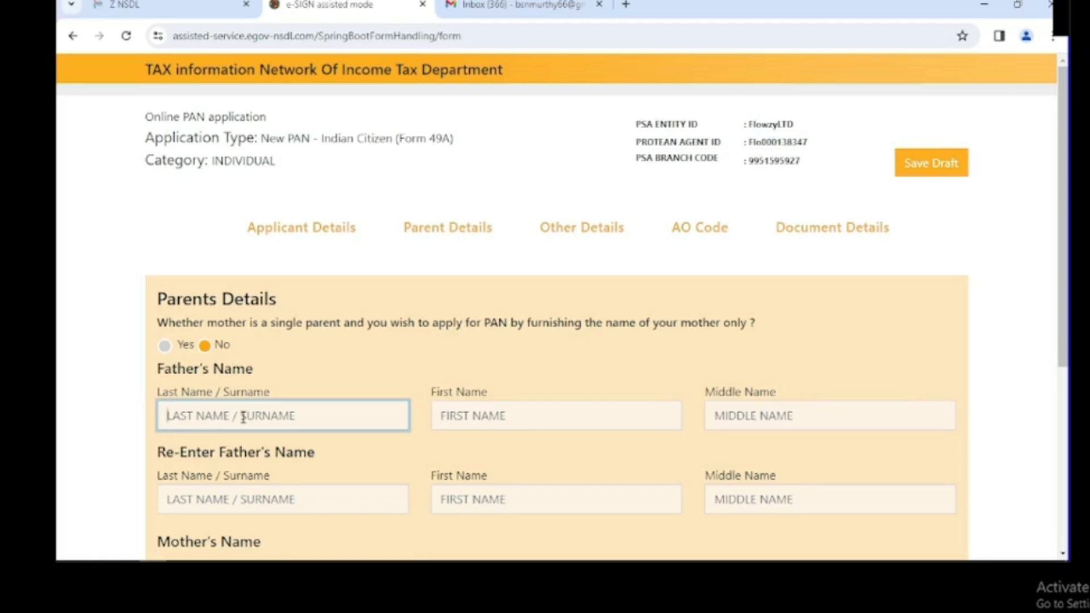
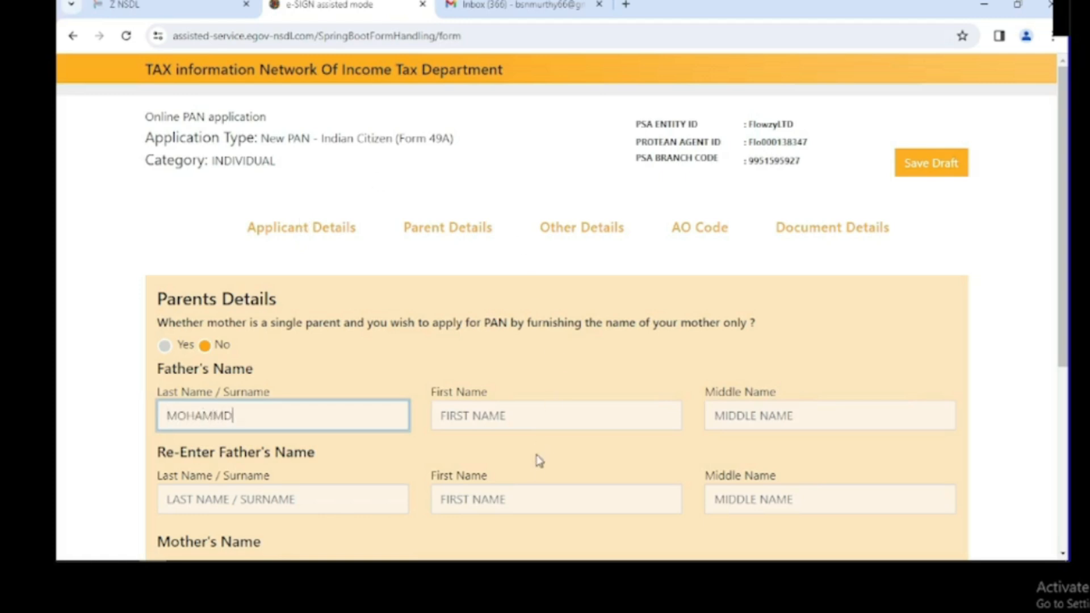
click(540, 424)
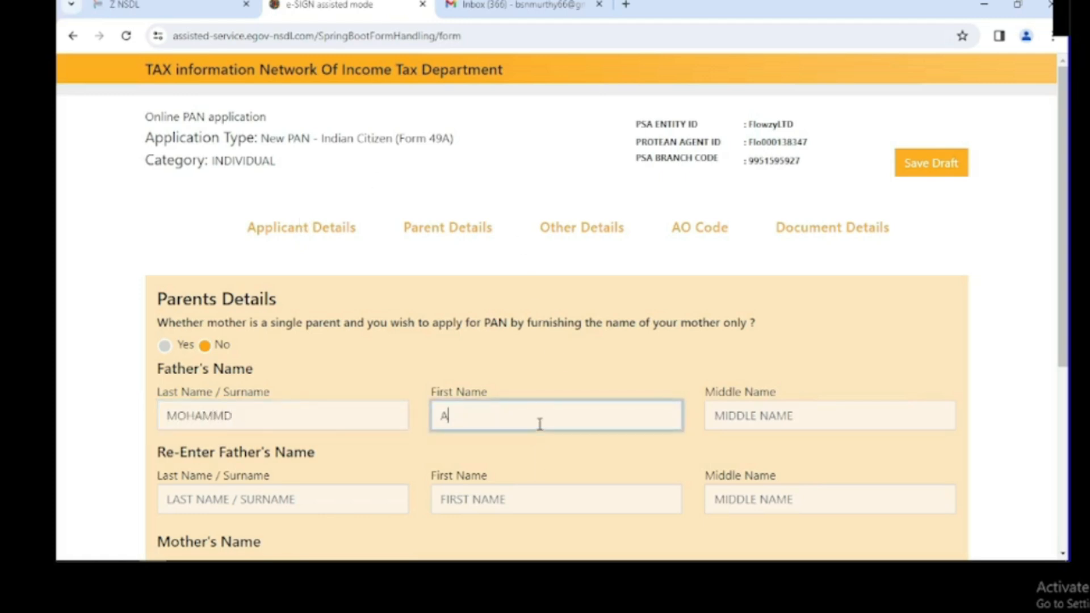
click(790, 418)
text(M)
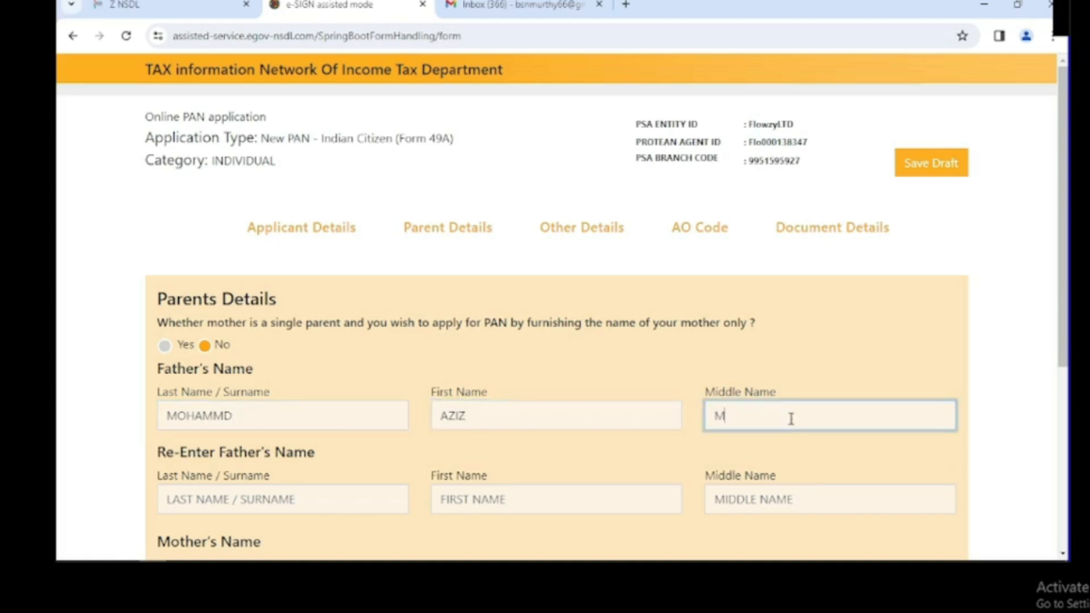
text(IYA)
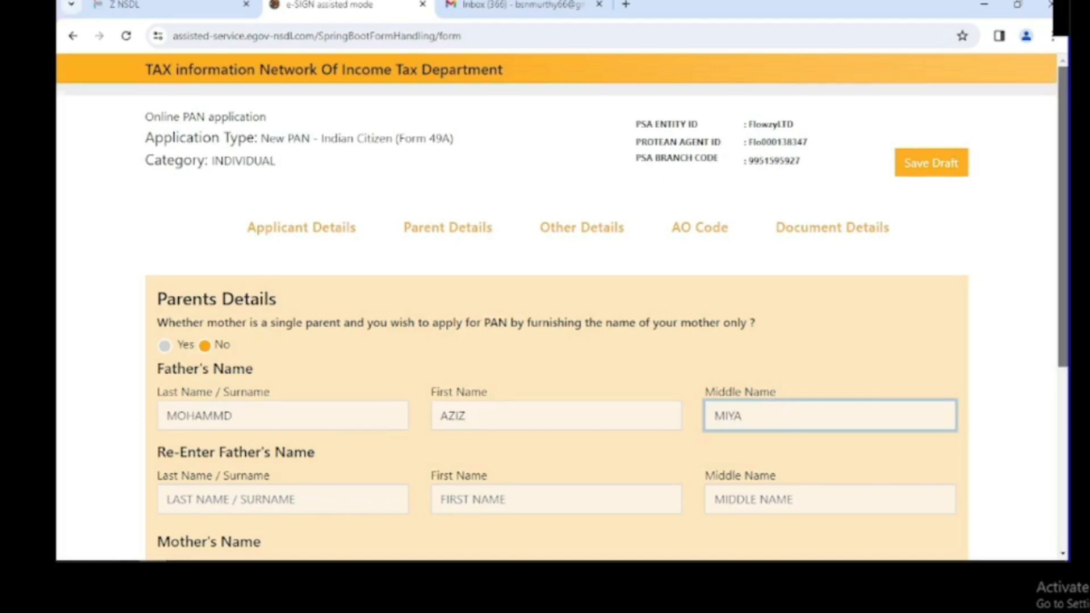
scroll(556, 516, down, 2)
Correct the father's first name to hold both words and clear the middle name.
click(253, 372)
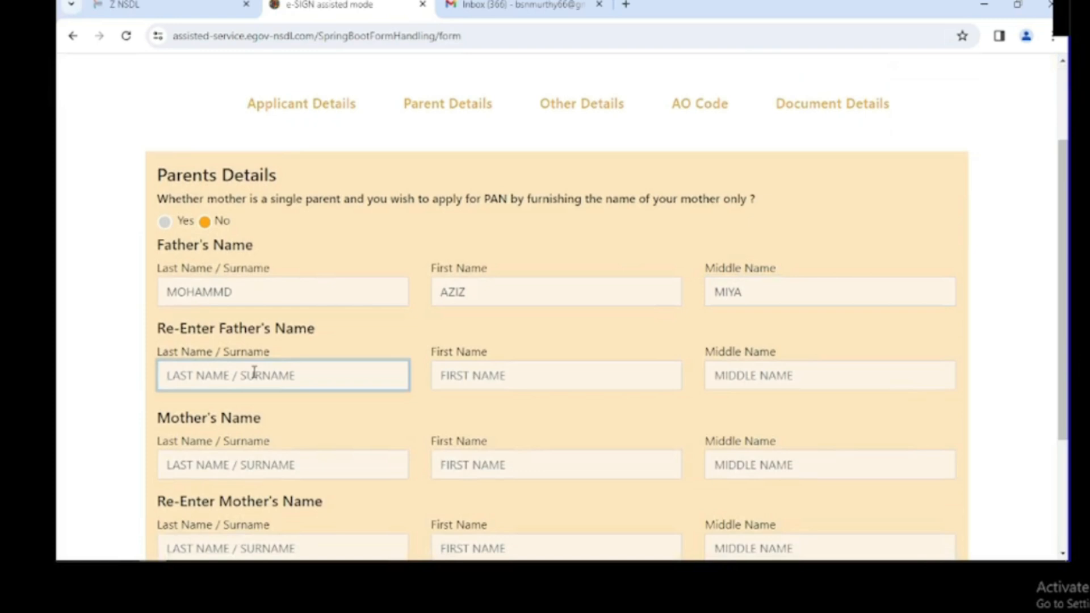
click(477, 293)
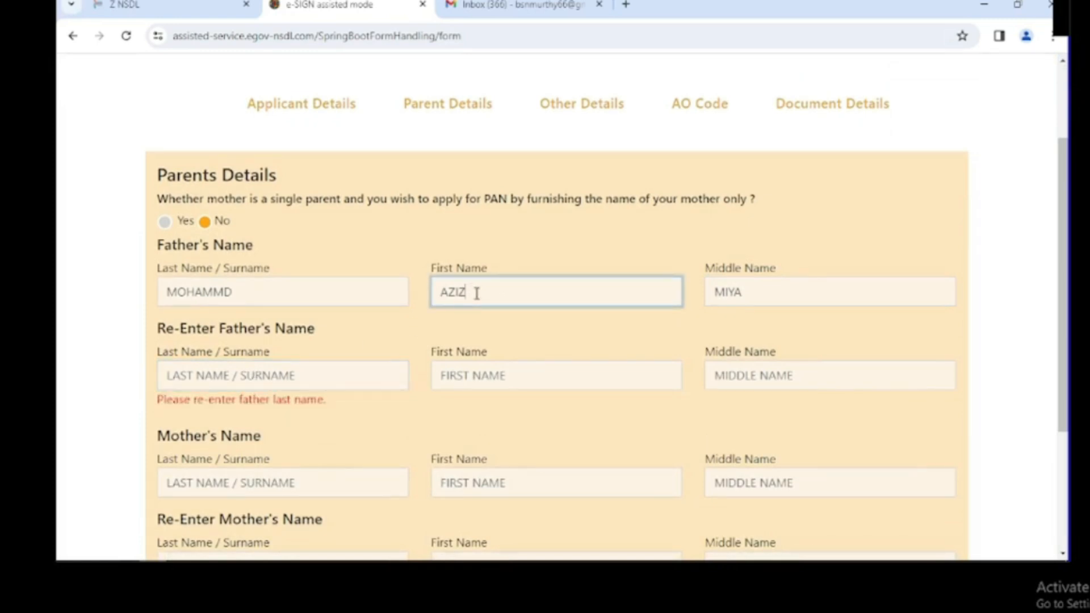
click(465, 293)
click(752, 290)
key(BackSpace)
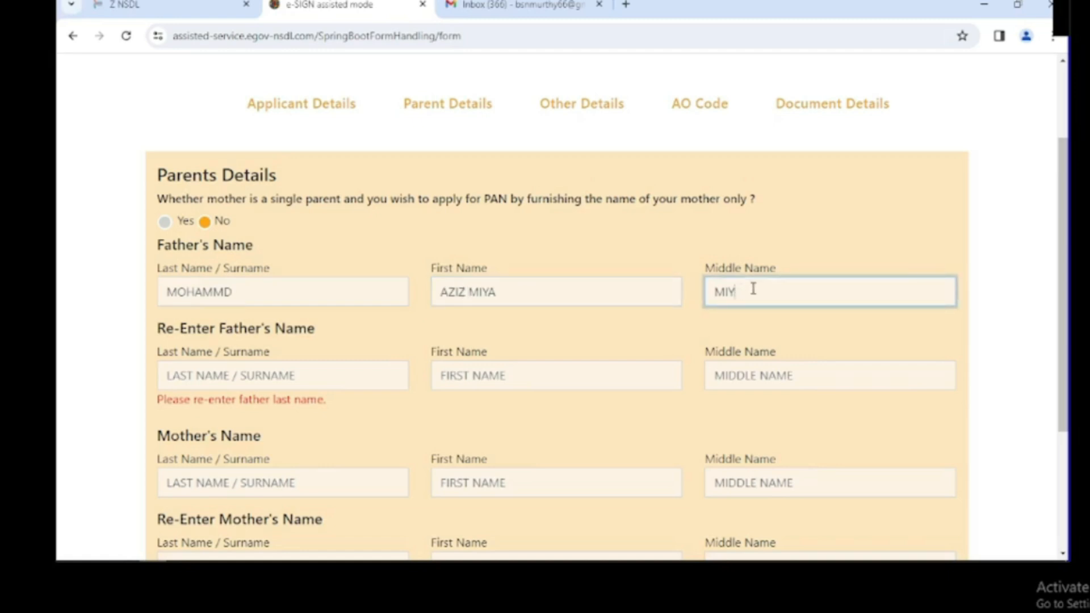
key(BackSpace)
key(BackSpace)
Re-enter the father's surname and two-word first name in the confirmation fields.
click(246, 374)
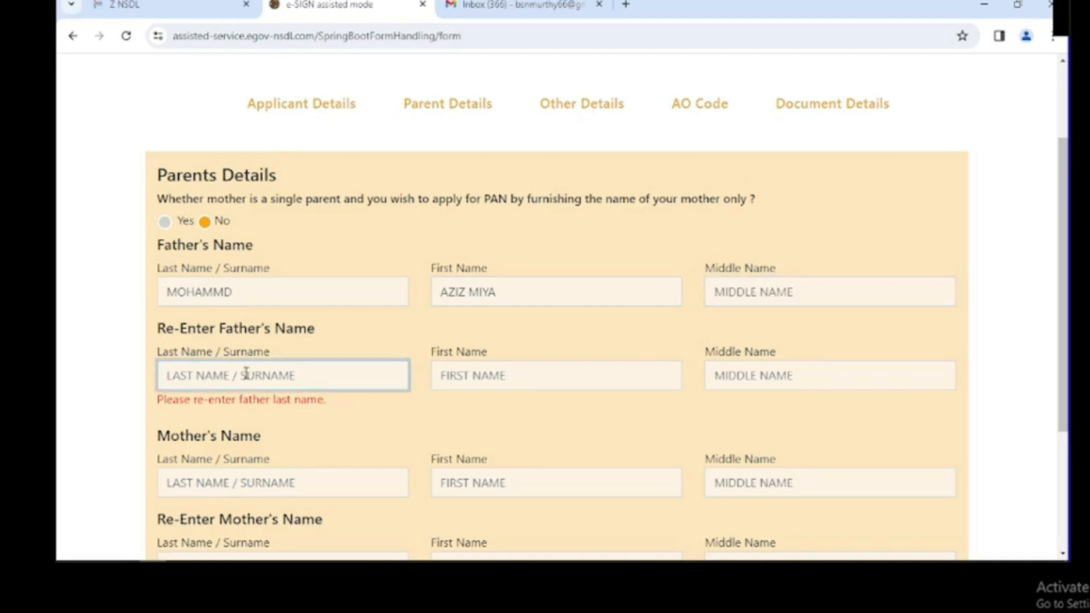
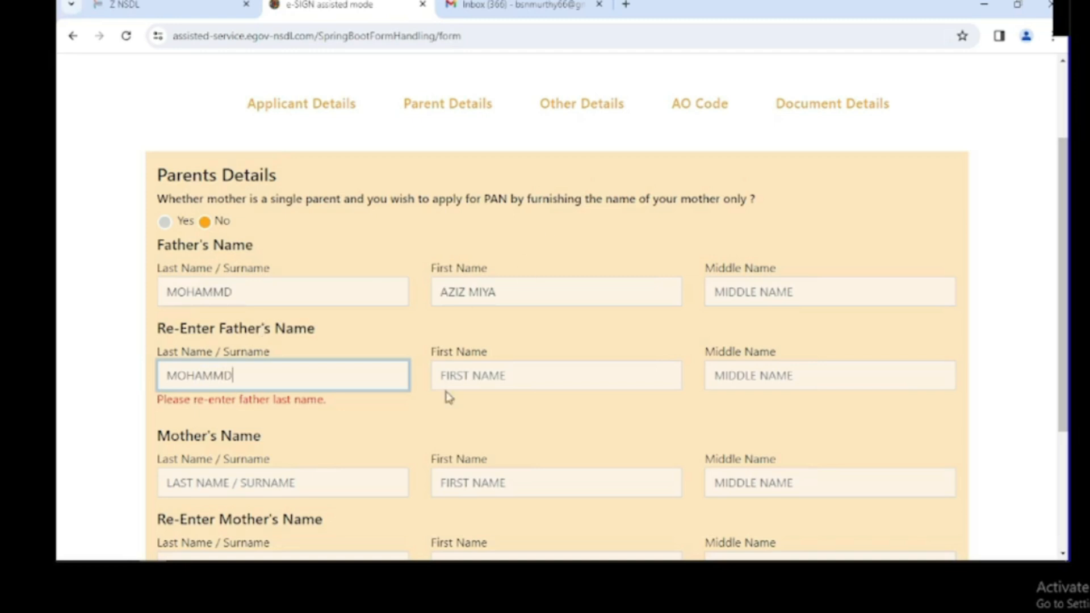
click(483, 376)
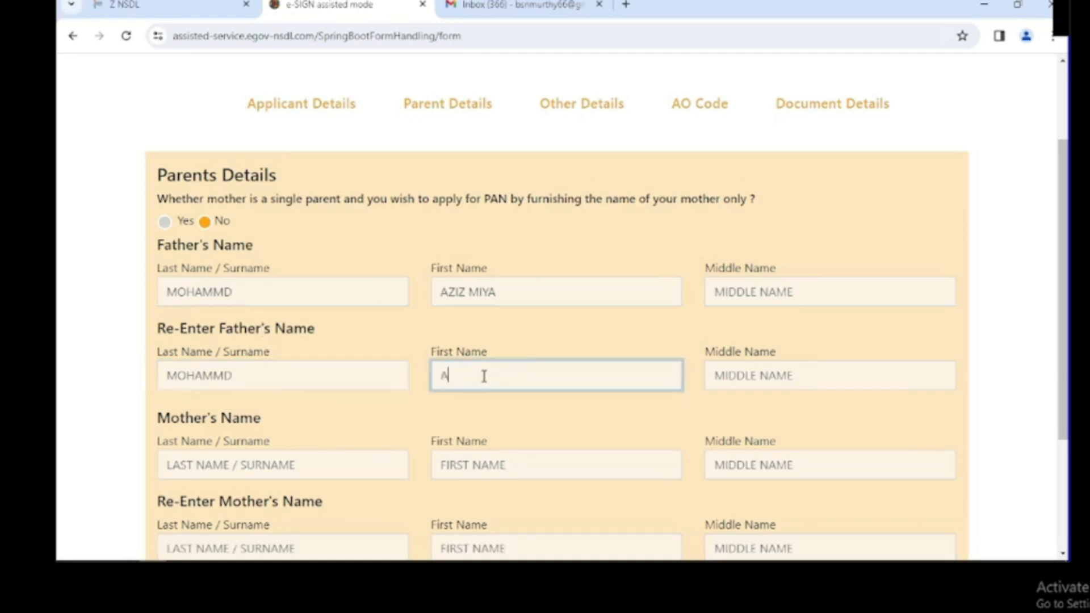
click(466, 376)
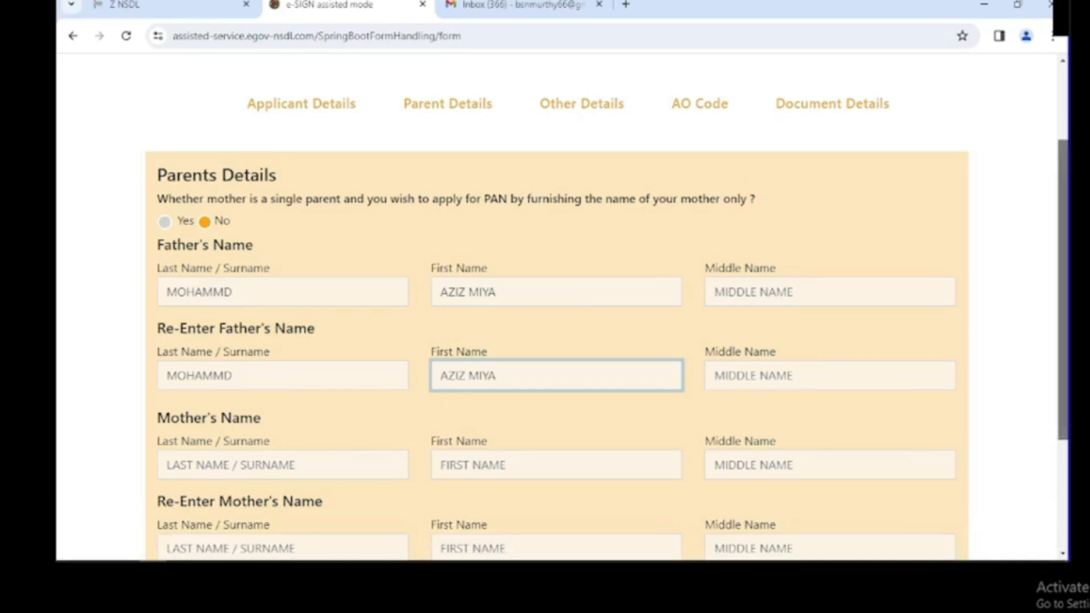
Proceed from Parents Details to the Other Details section.
scroll(1035, 482, down, 3)
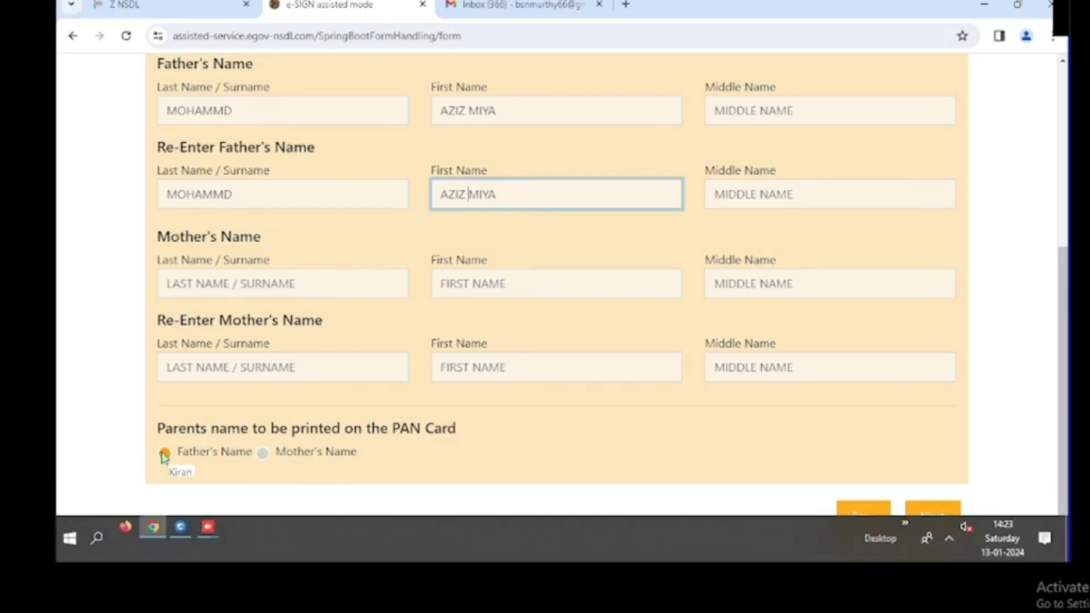
click(153, 528)
click(152, 527)
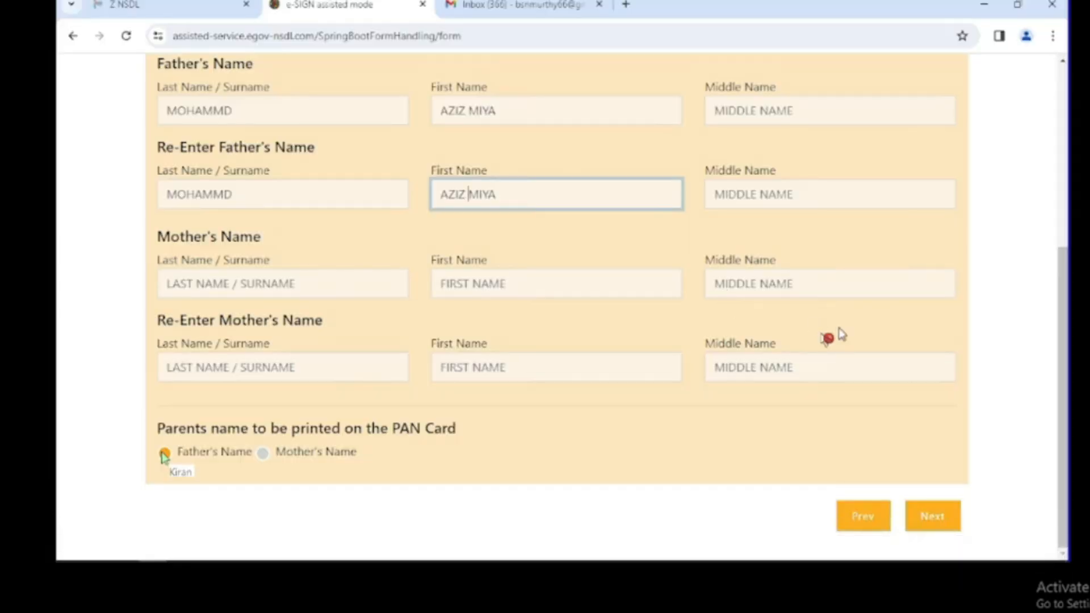
click(931, 517)
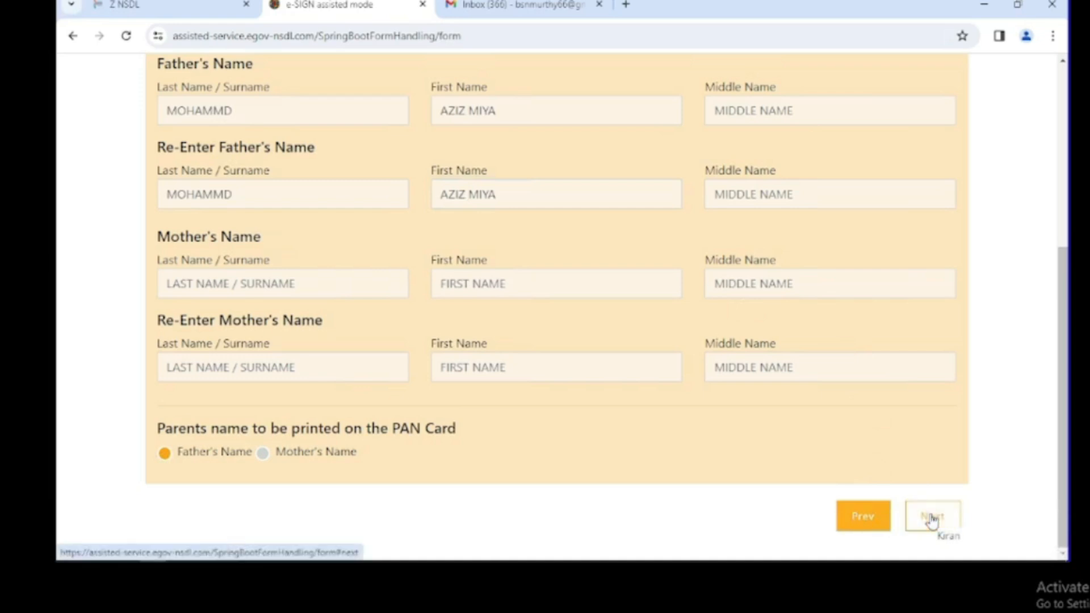
click(931, 518)
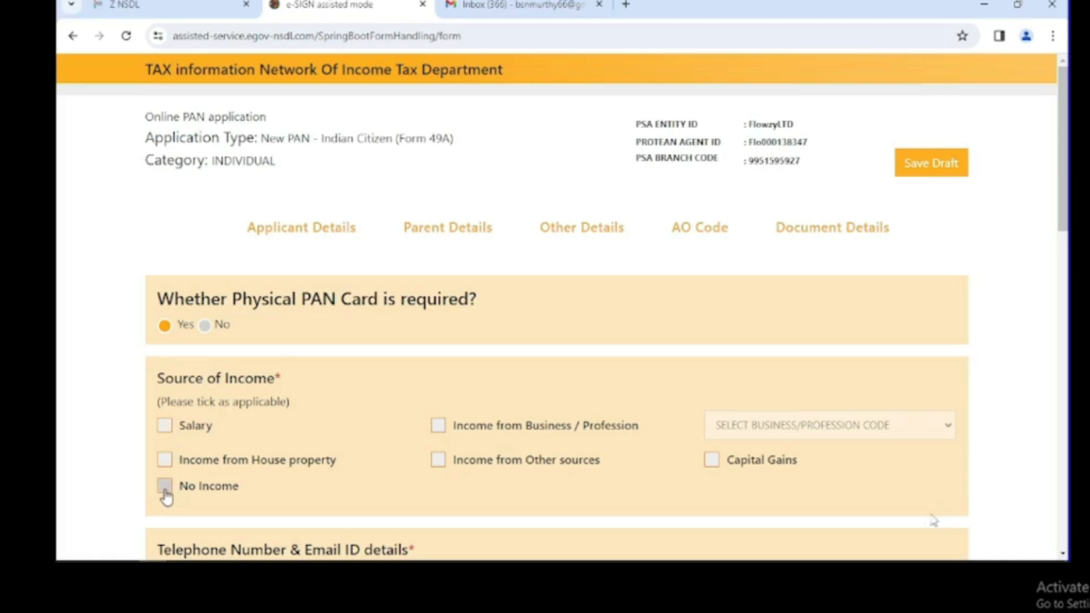
Tick No Income as the applicant's source of income.
click(165, 487)
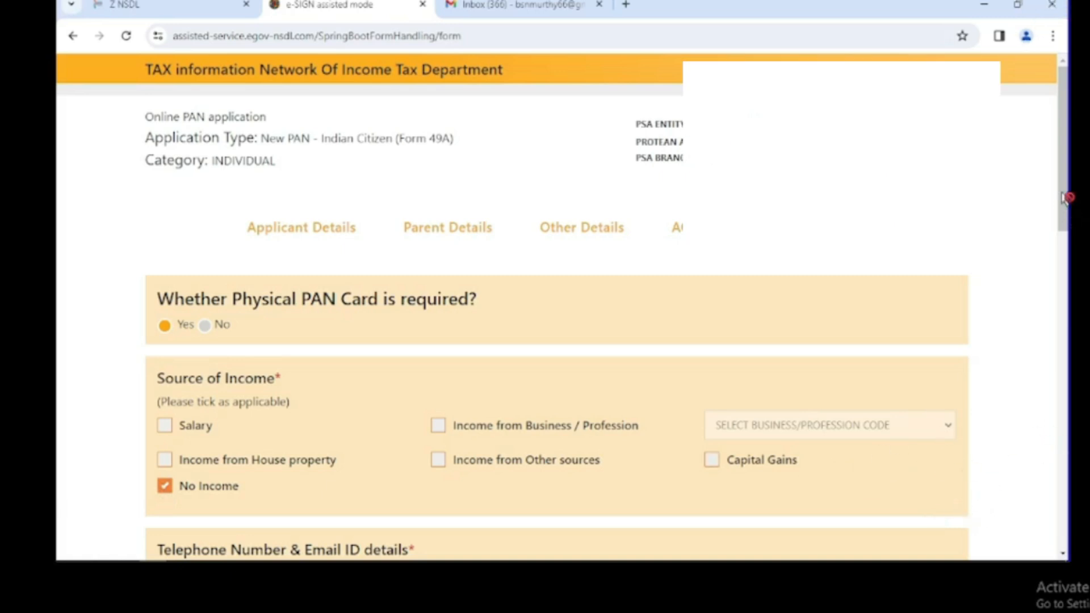
Enter an area STD code, then erase it again.
scroll(1060, 205, down, 6)
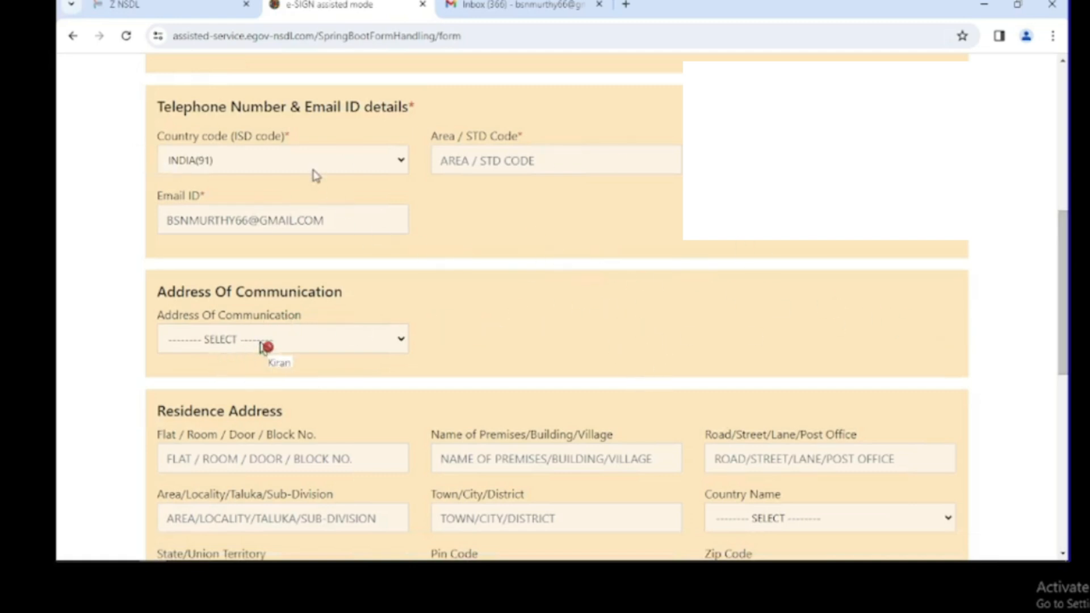
click(525, 161)
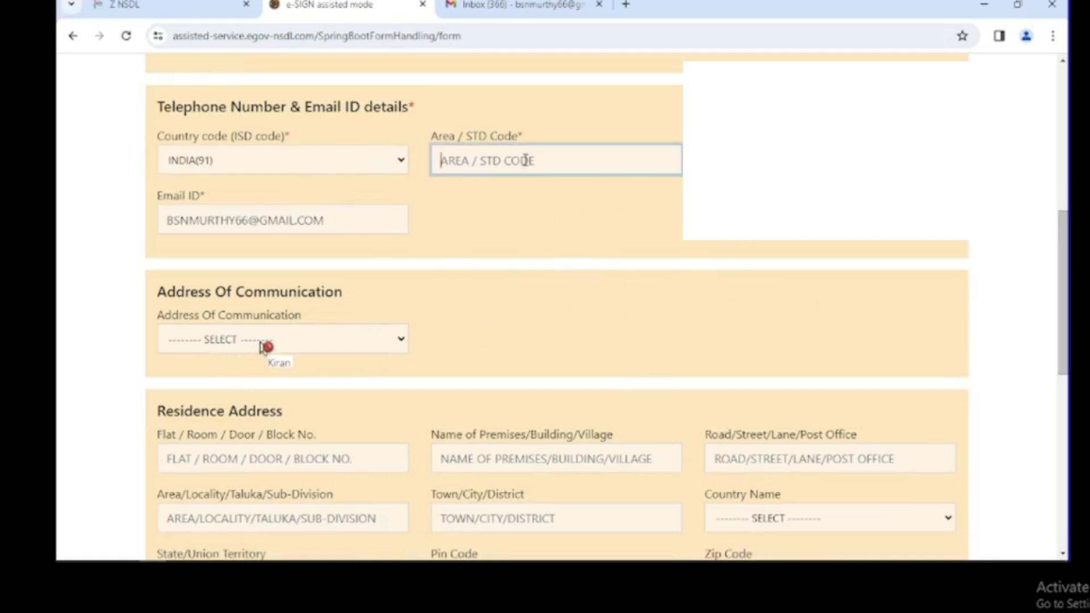
text(040)
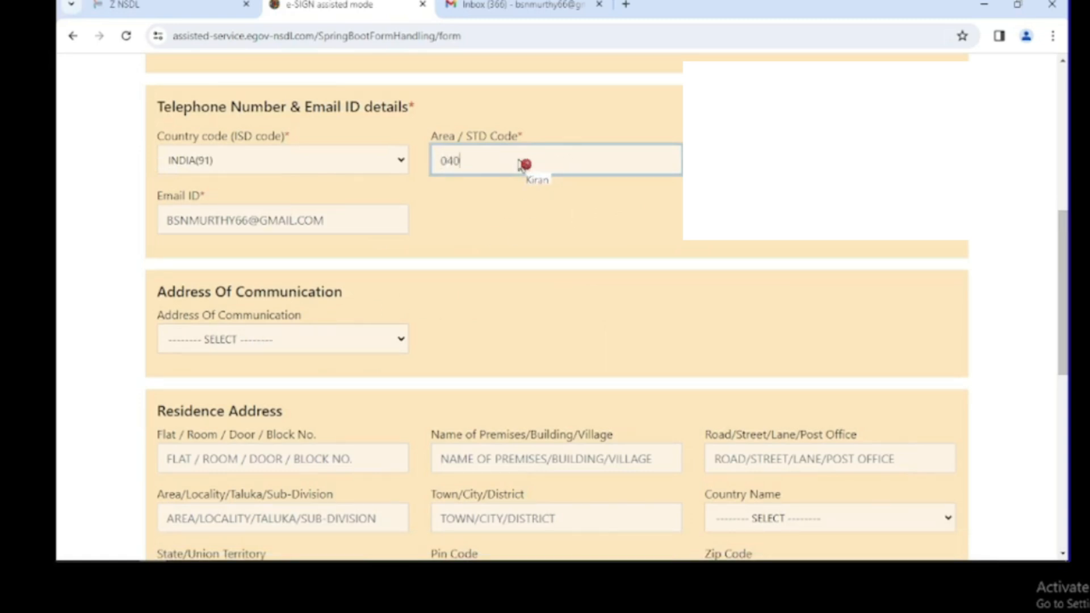
key(BackSpace)
key(BackSpace)
key(BackSpace)
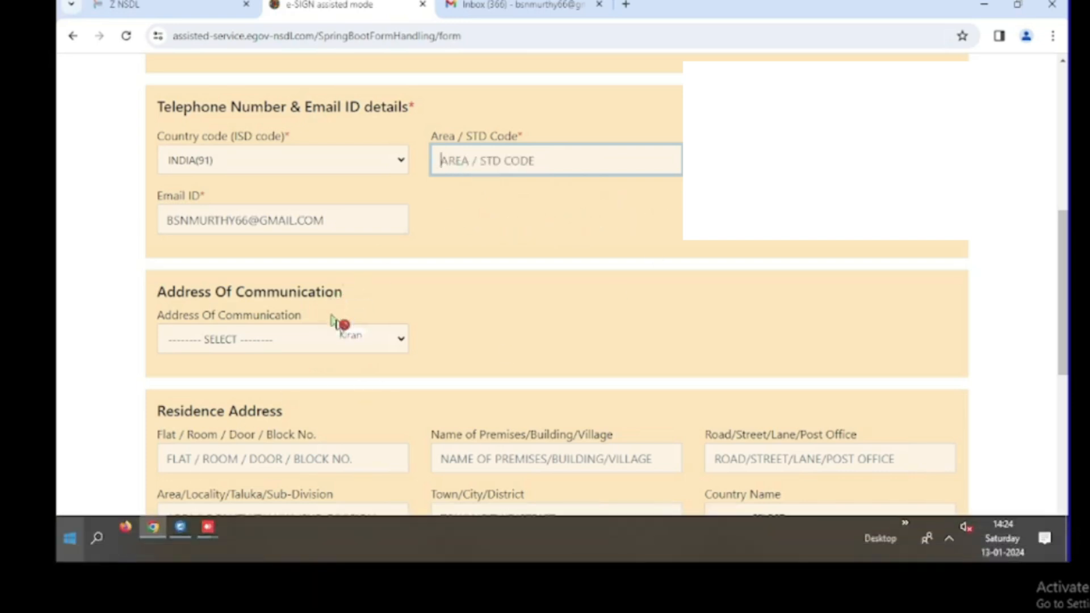
Choose RESIDENCE as the Address Of Communication and bring up the residence address fields.
click(361, 341)
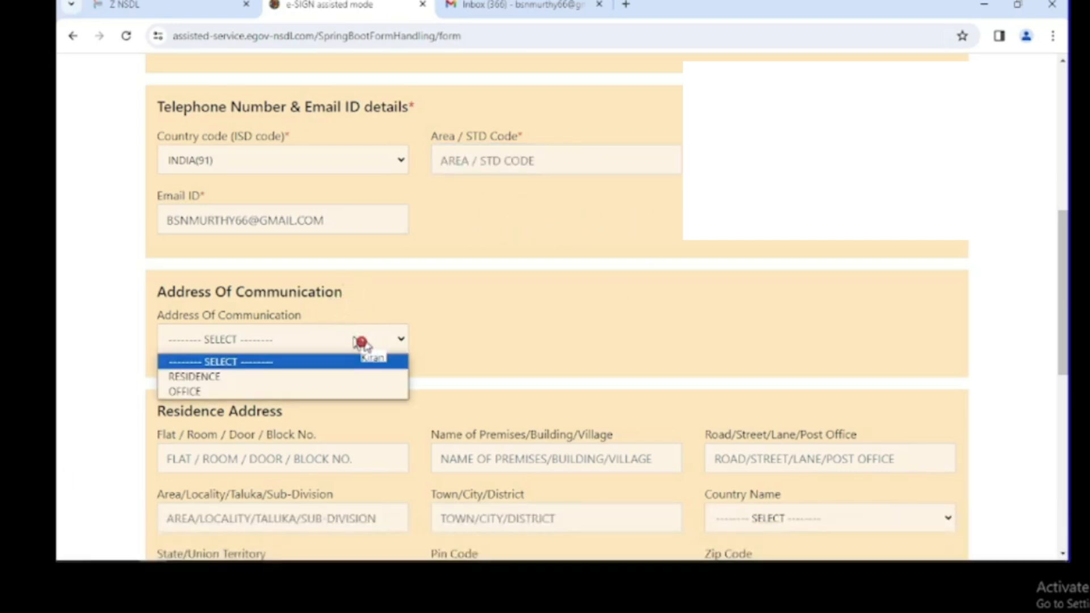
click(276, 378)
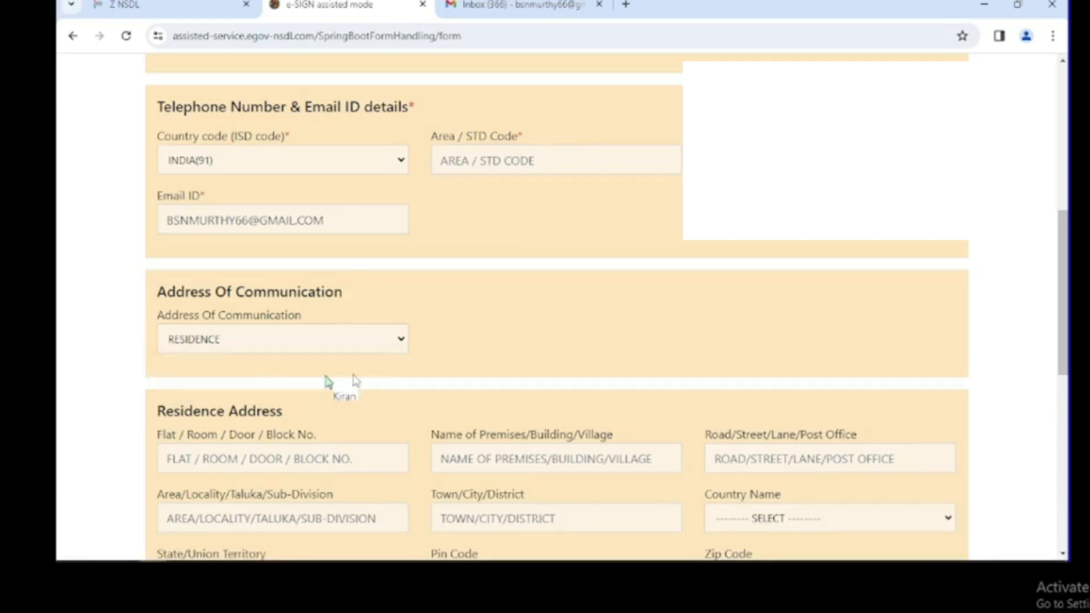
scroll(356, 381, down, 5)
click(336, 159)
scroll(338, 160, up, 1)
scroll(338, 163, up, 2)
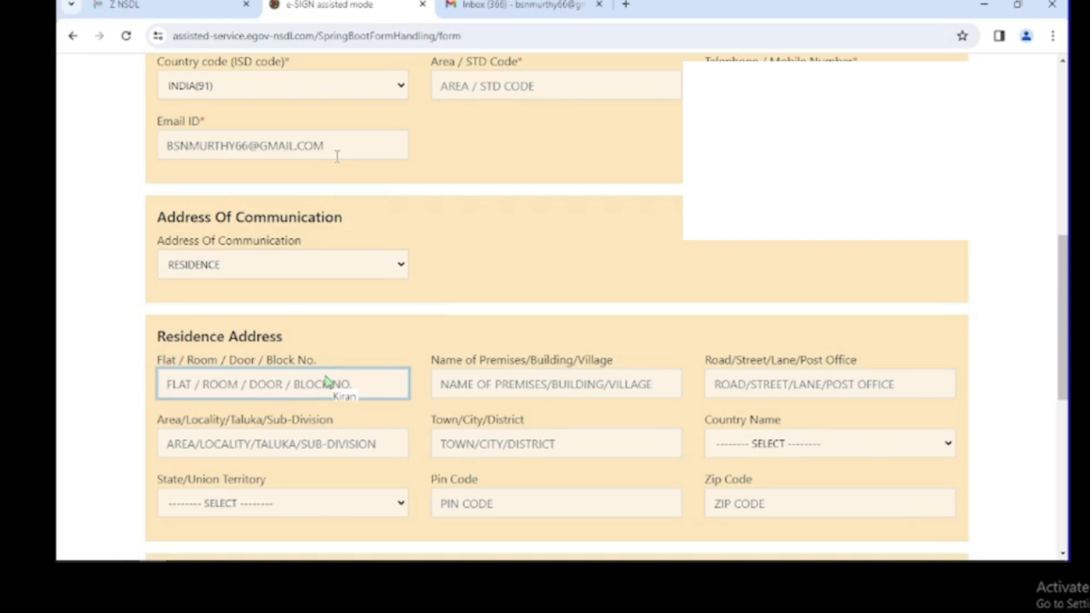
Enter the residence flat/room number, replacing a mistaken 'W/O' entry.
scroll(337, 157, down, 6)
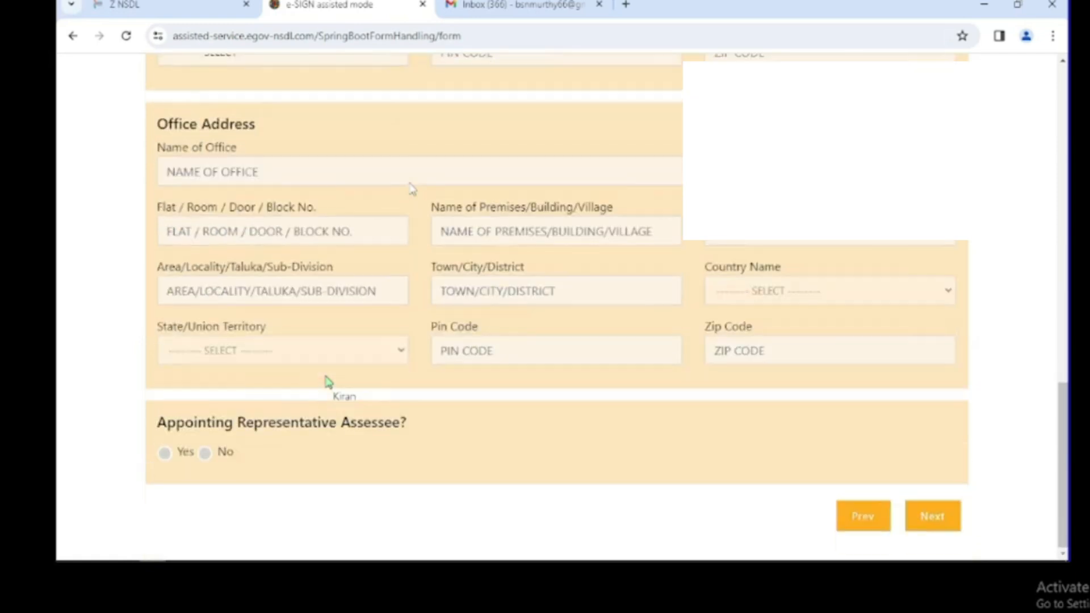
scroll(309, 324, up, 4)
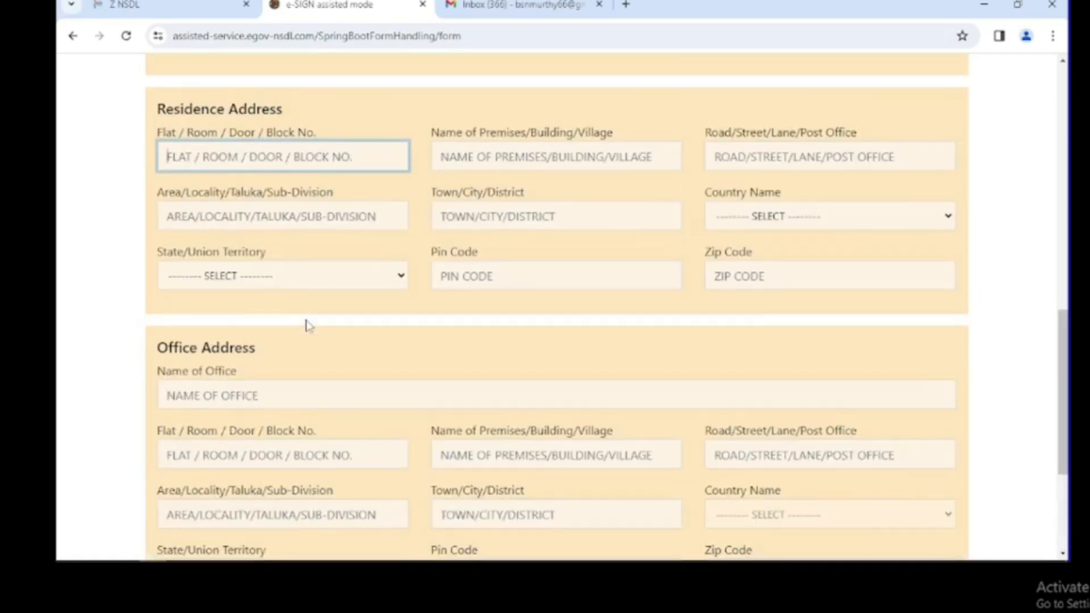
click(310, 325)
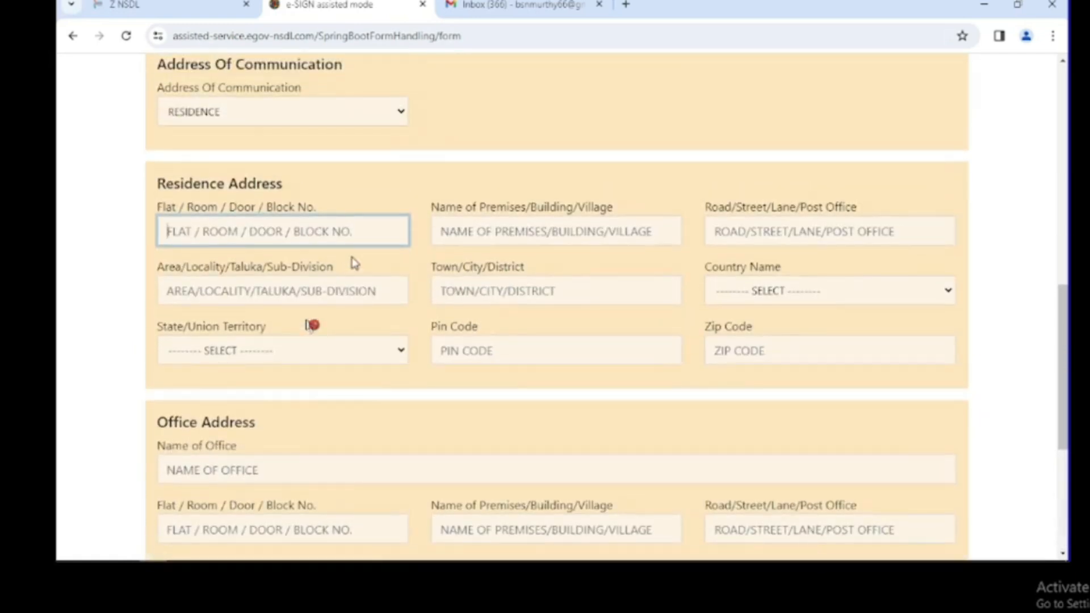
click(368, 243)
scroll(368, 239, down, 1)
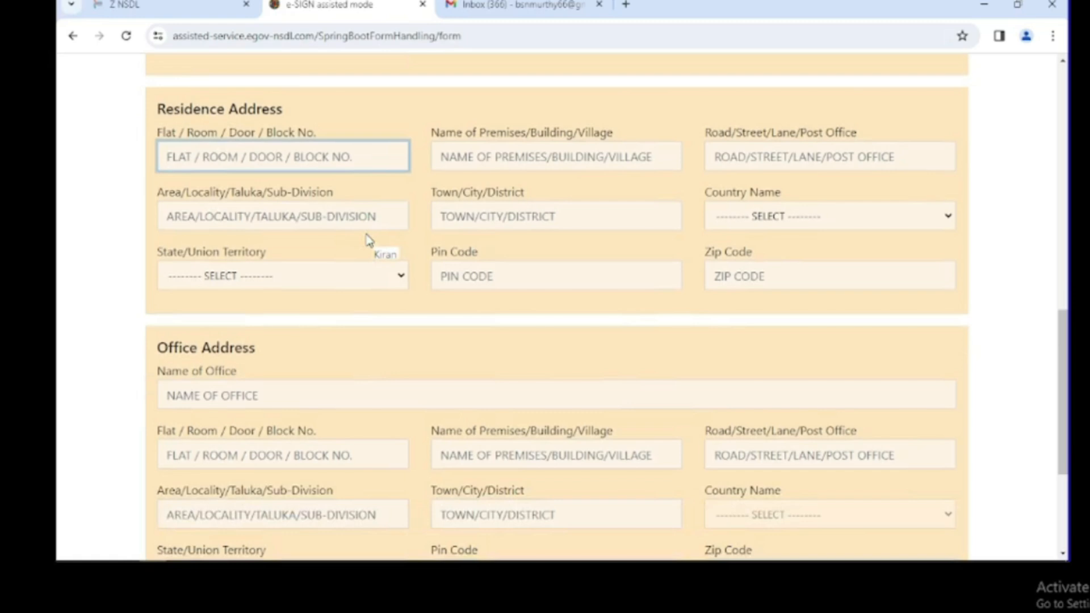
scroll(369, 241, up, 1)
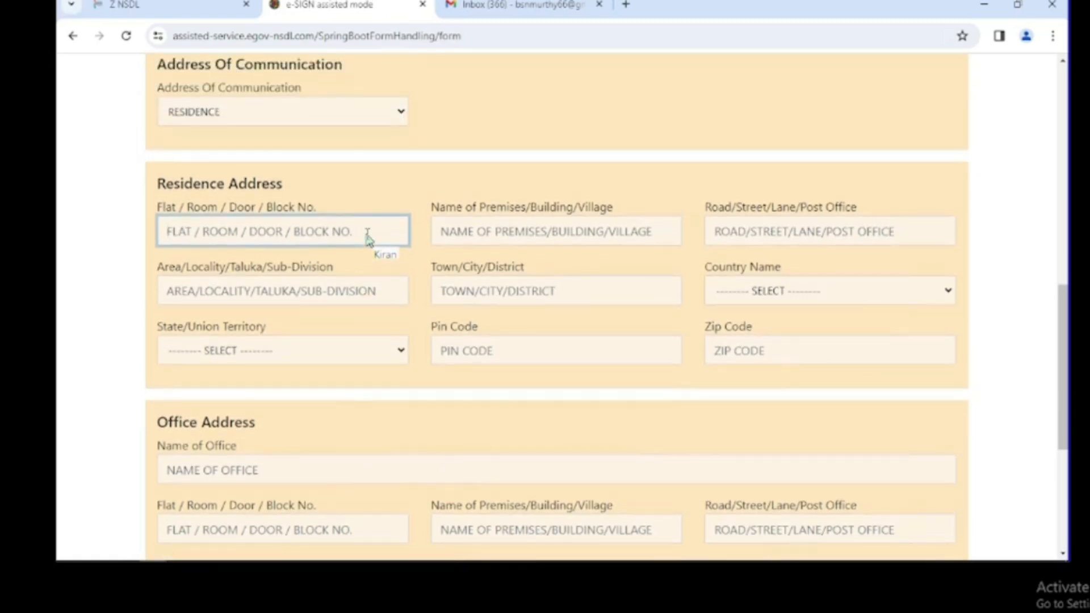
click(369, 238)
scroll(182, 353, down, 5)
scroll(187, 363, up, 6)
scroll(217, 381, up, 1)
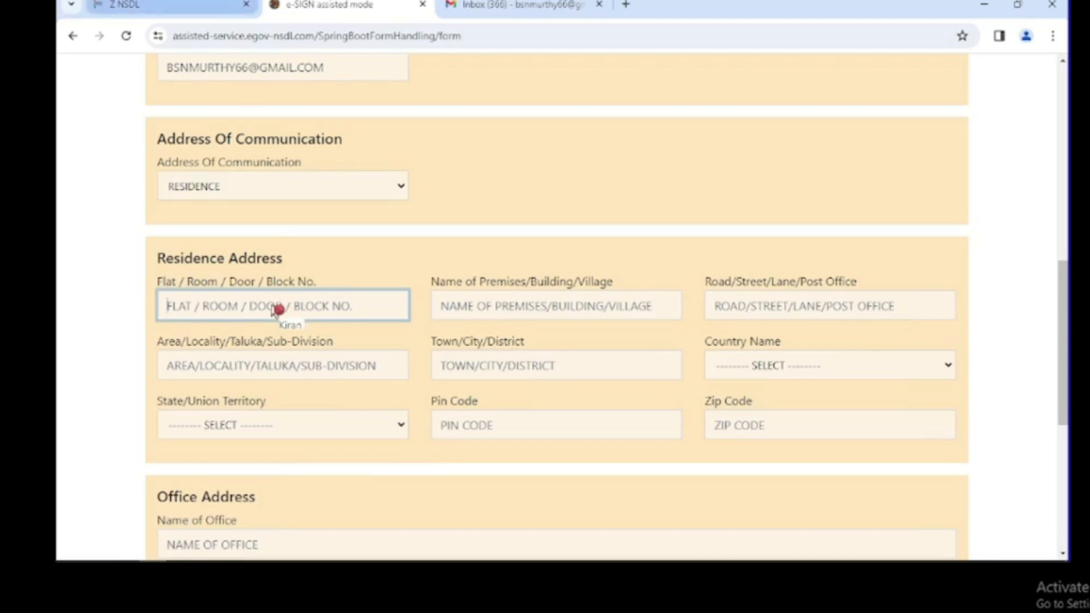
text(W/O)
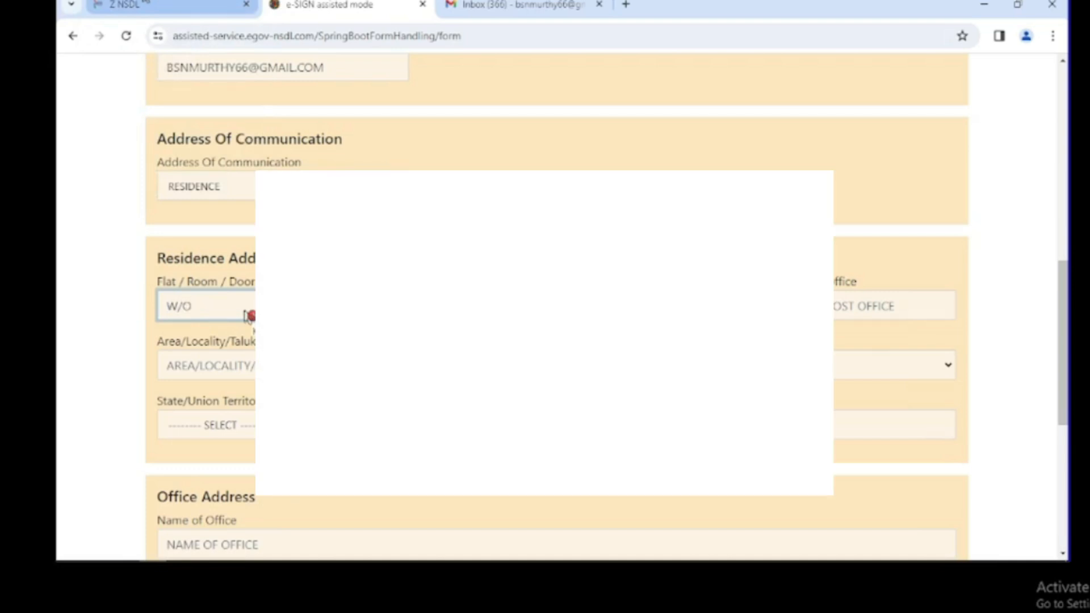
key(BackSpace)
key(BackSpace)
key(BackSpace)
key(Tab)
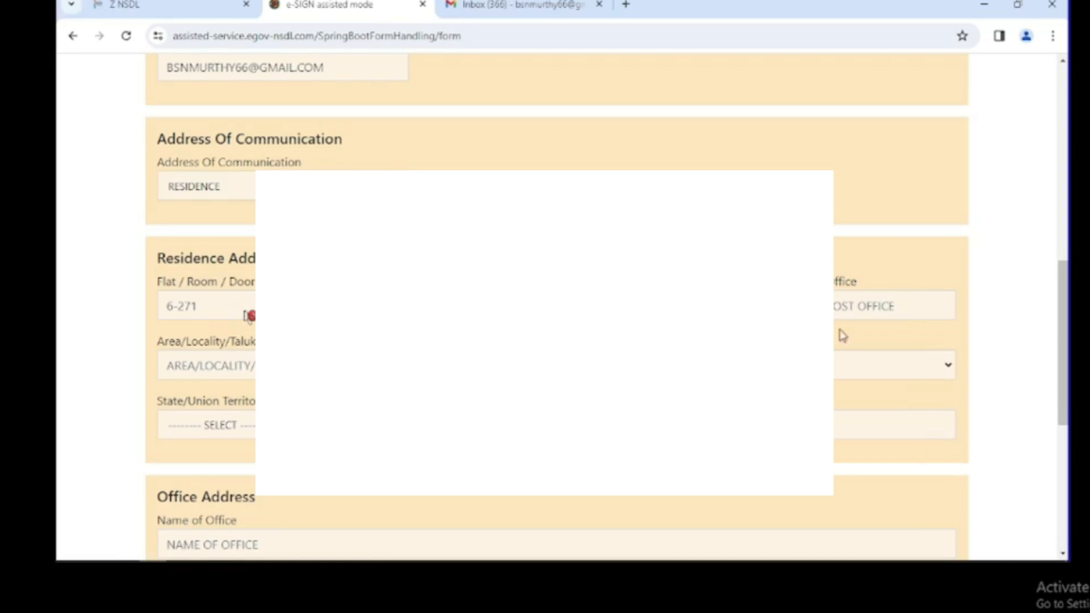
Start filling the Road/Street/Post Office and Area/Locality fields.
click(859, 308)
text(M)
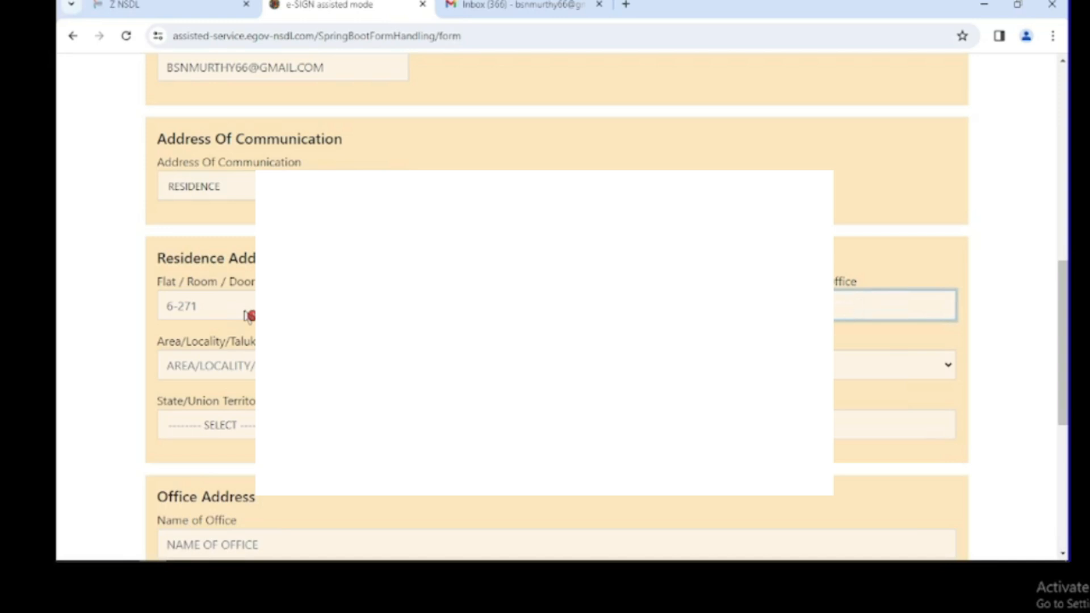
key(Tab)
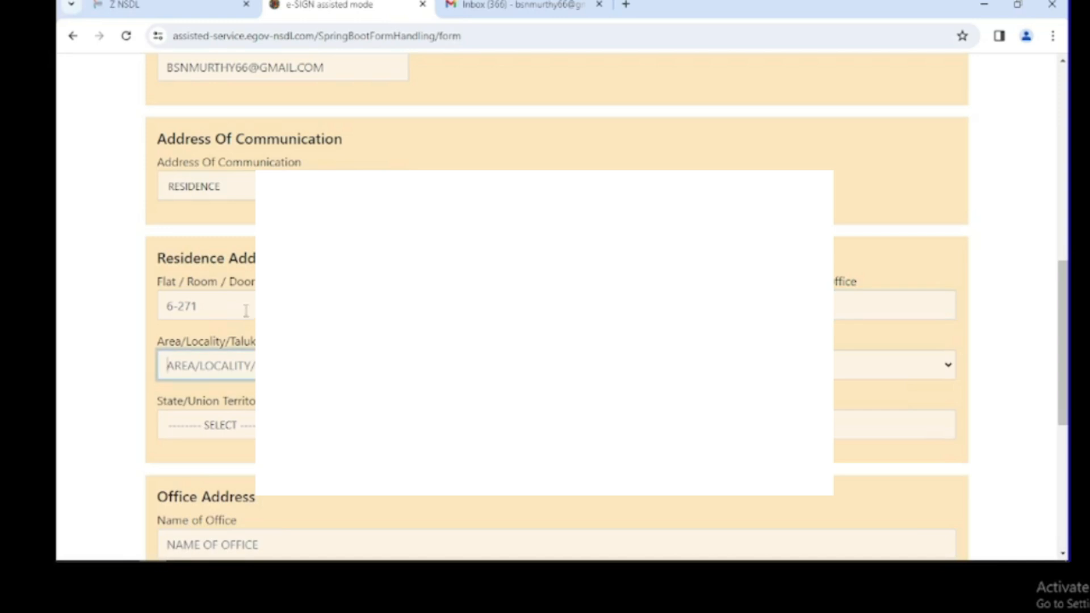
text(SURR)
Choose Yes for appointing a representative assessee.
scroll(250, 315, down, 5)
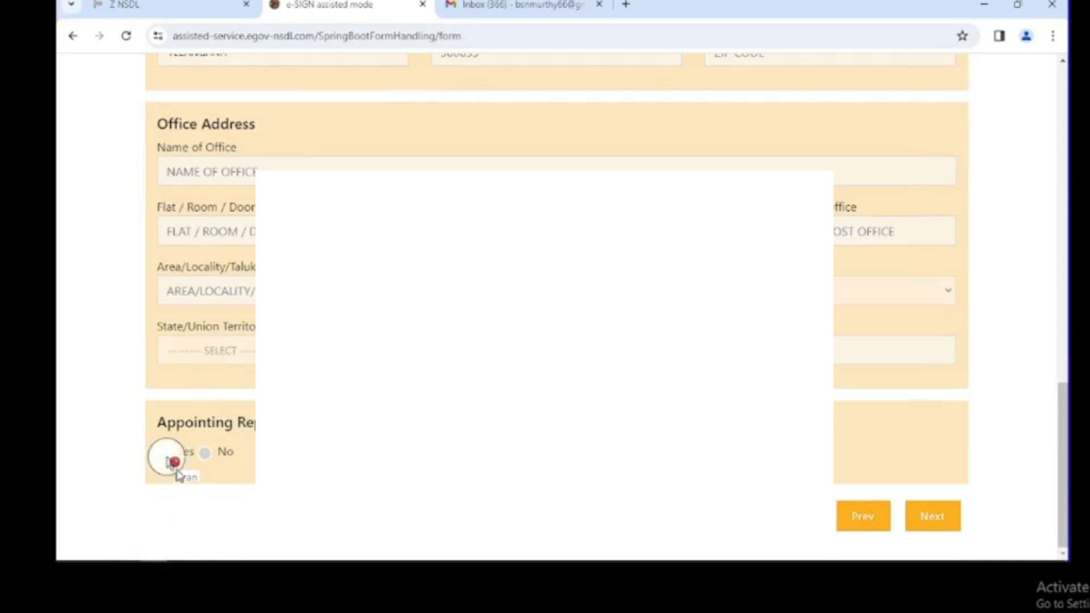
click(167, 456)
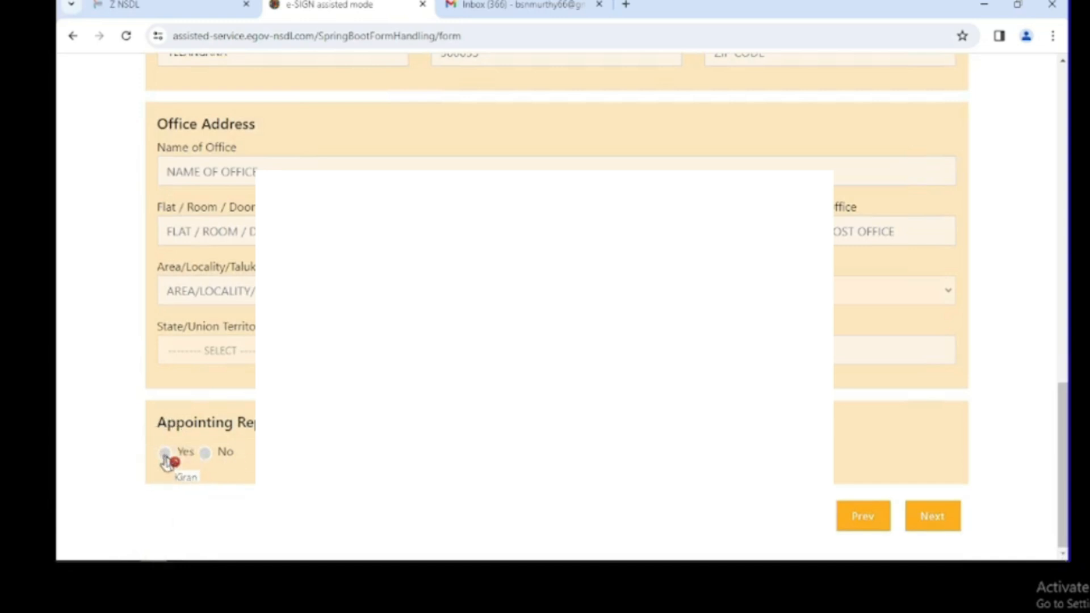
click(165, 453)
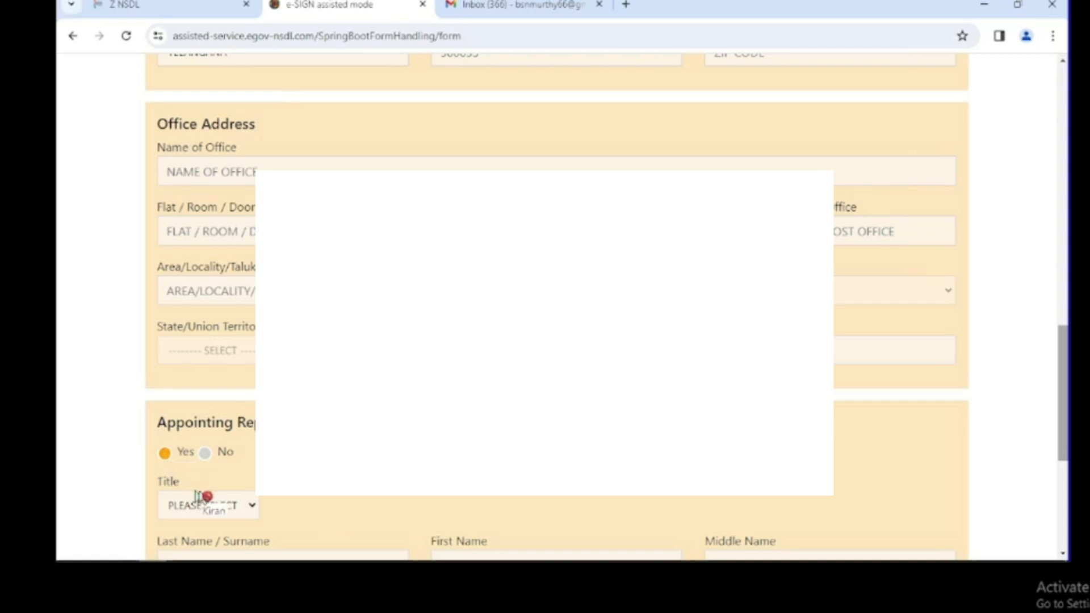
scroll(218, 505, down, 5)
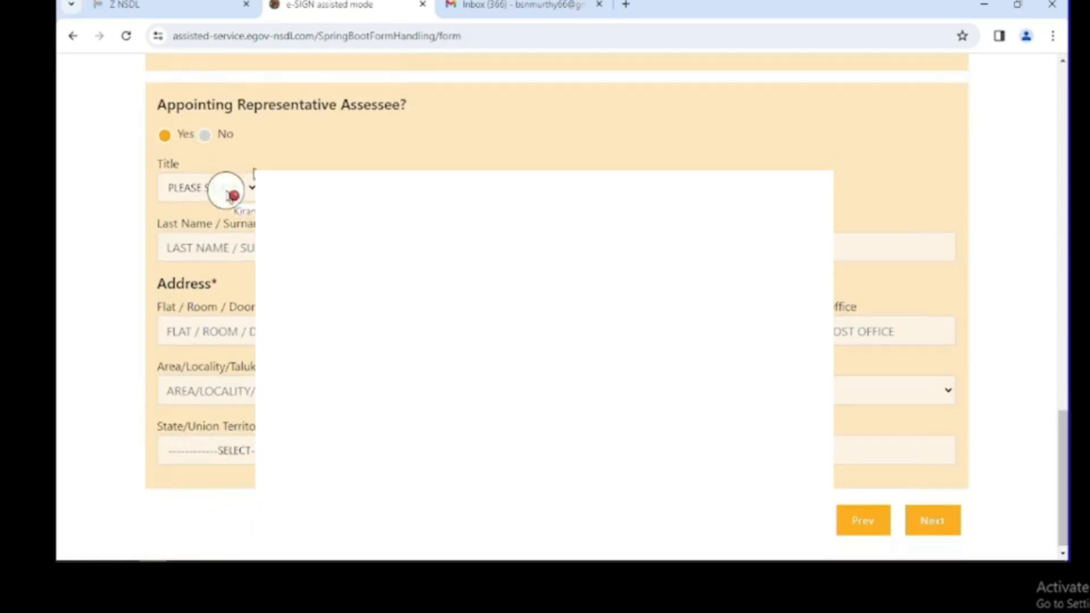
Set the representative's title to SHRI, enter the surname, and continue to the AO code page.
click(232, 193)
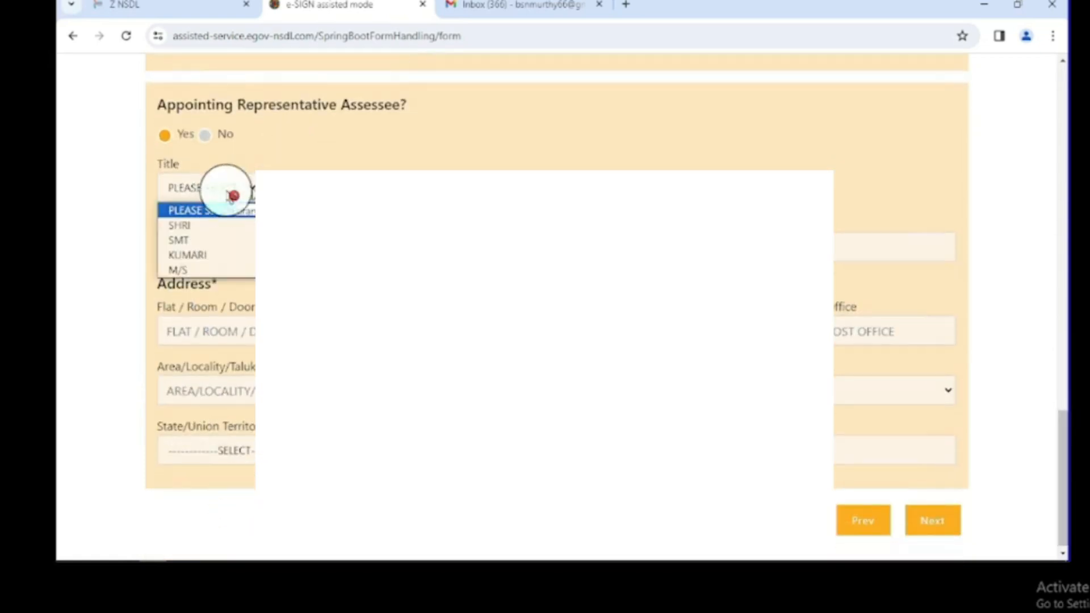
click(234, 225)
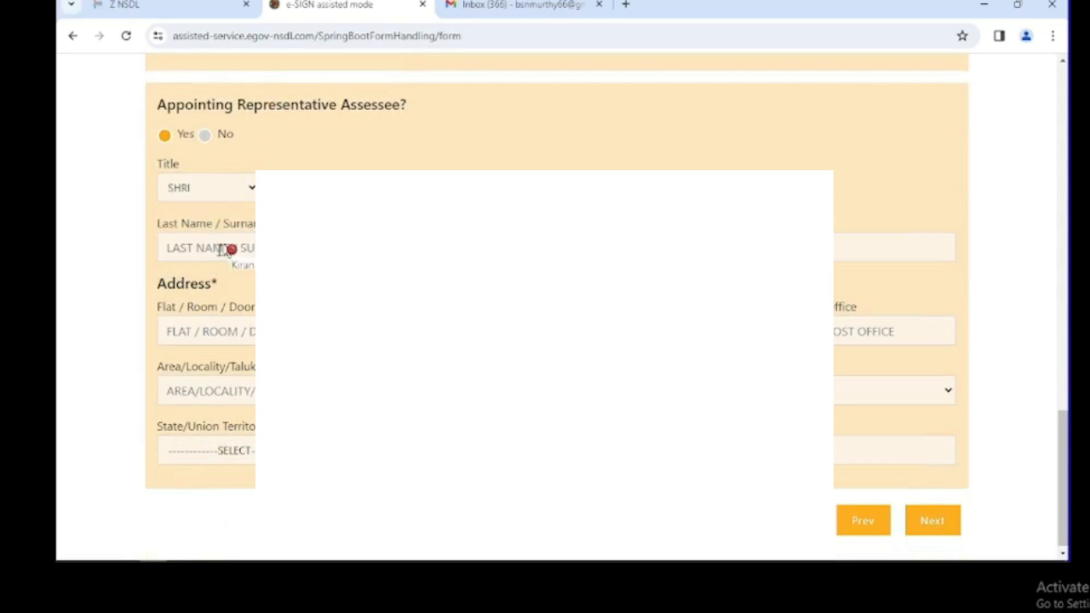
click(230, 249)
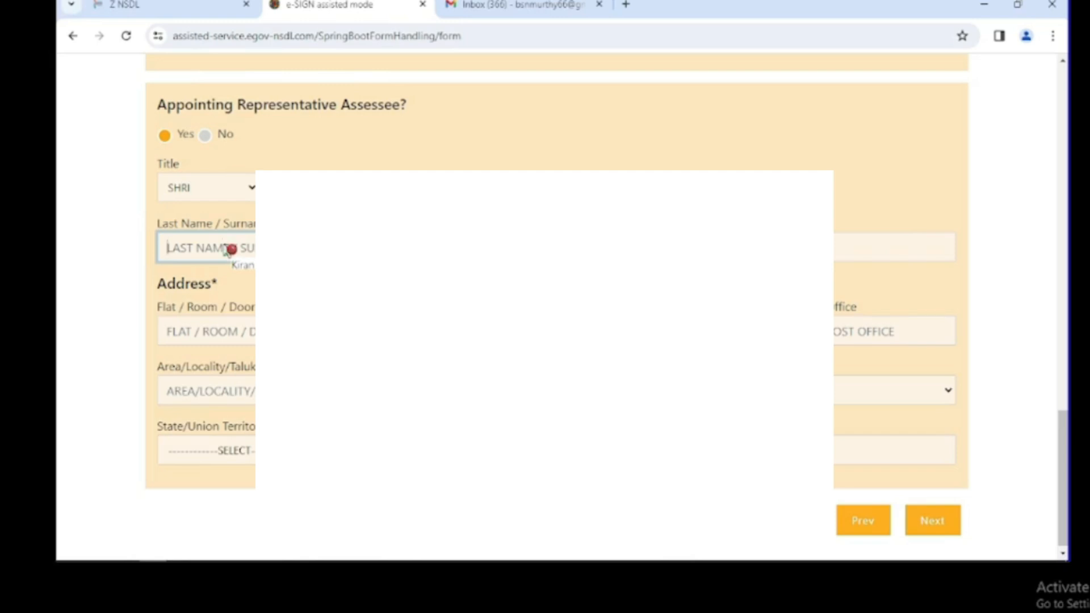
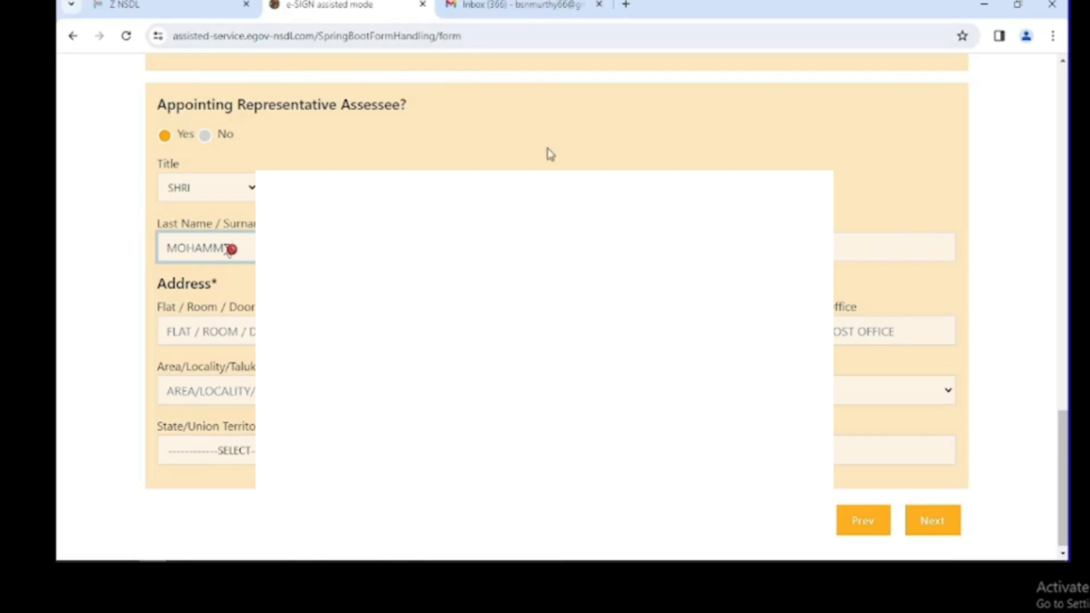
key(Tab)
click(954, 556)
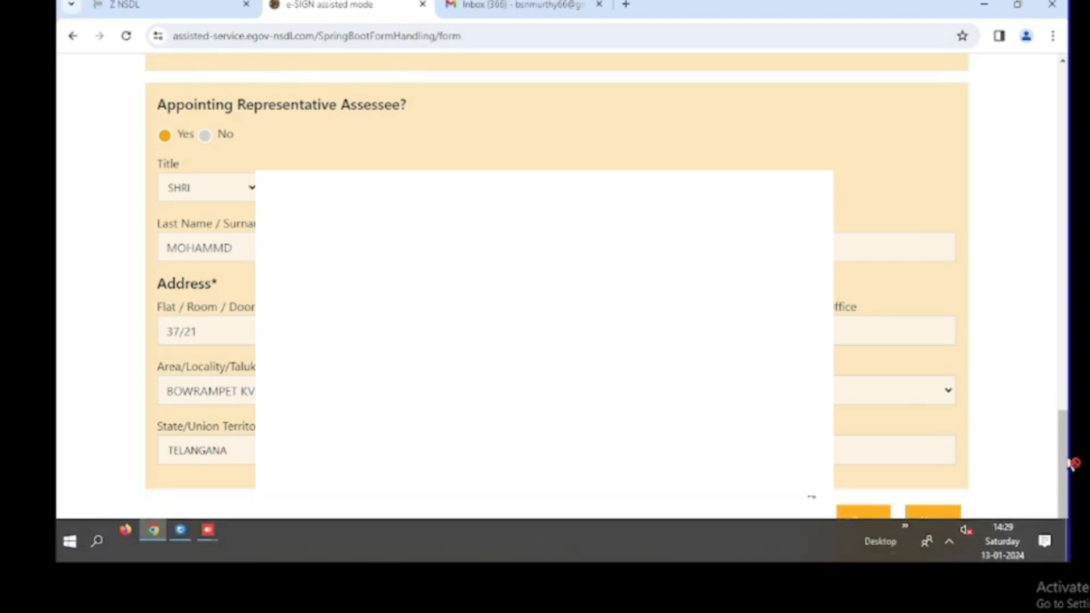
click(928, 521)
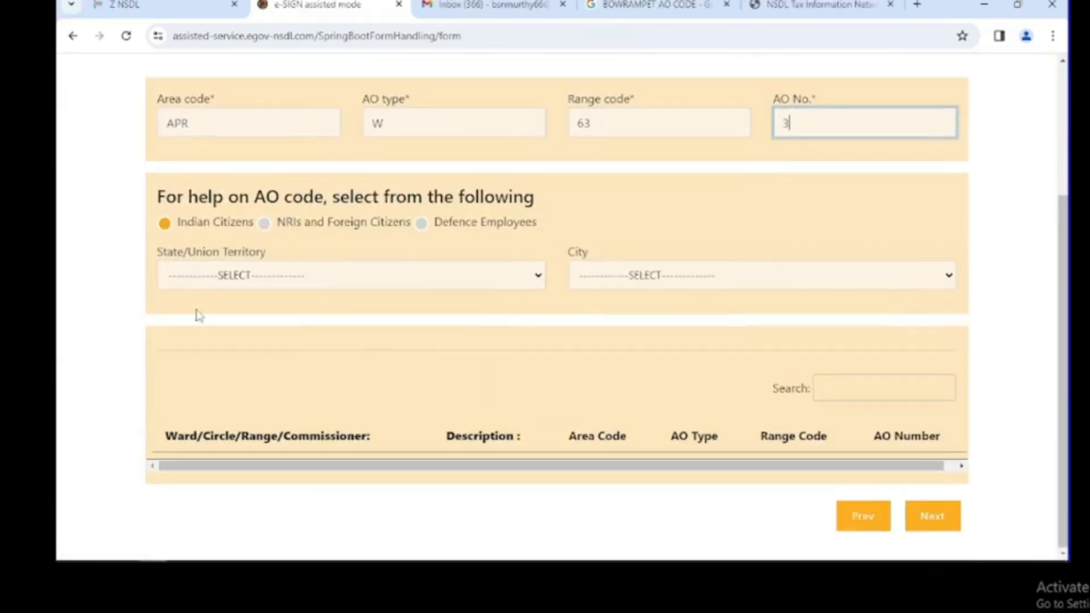
Load the AO code help list for state TELANGANA and city HYDERABAD.
click(397, 278)
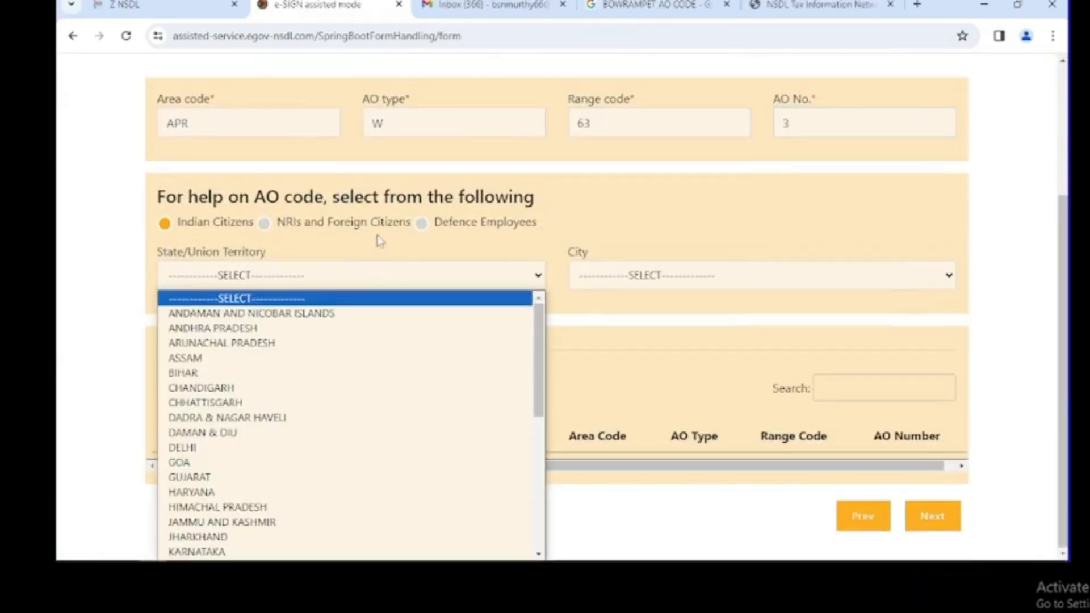
key(t)
key(e)
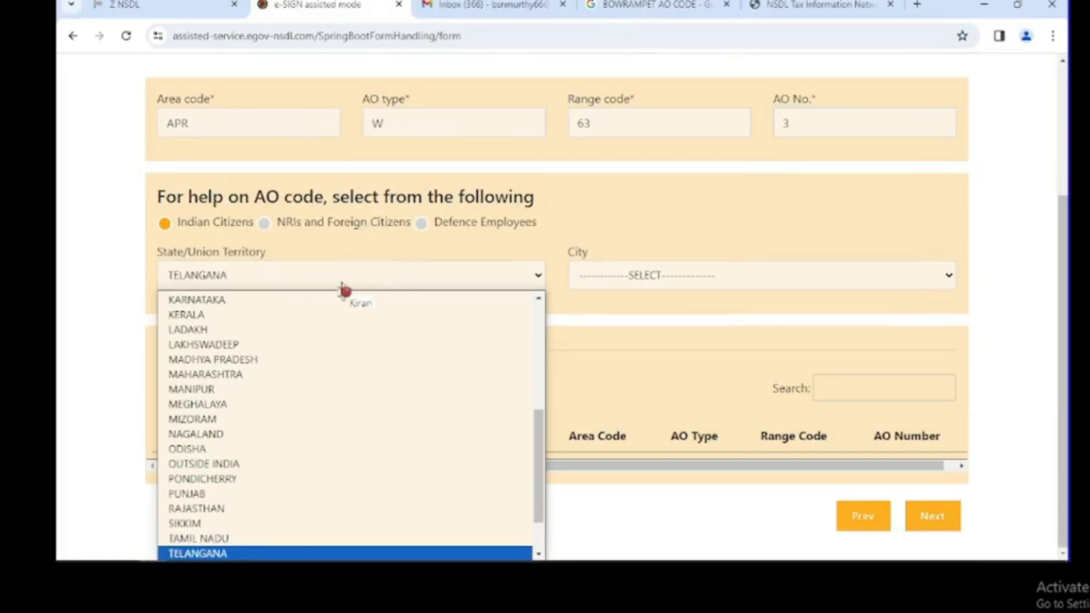
click(352, 553)
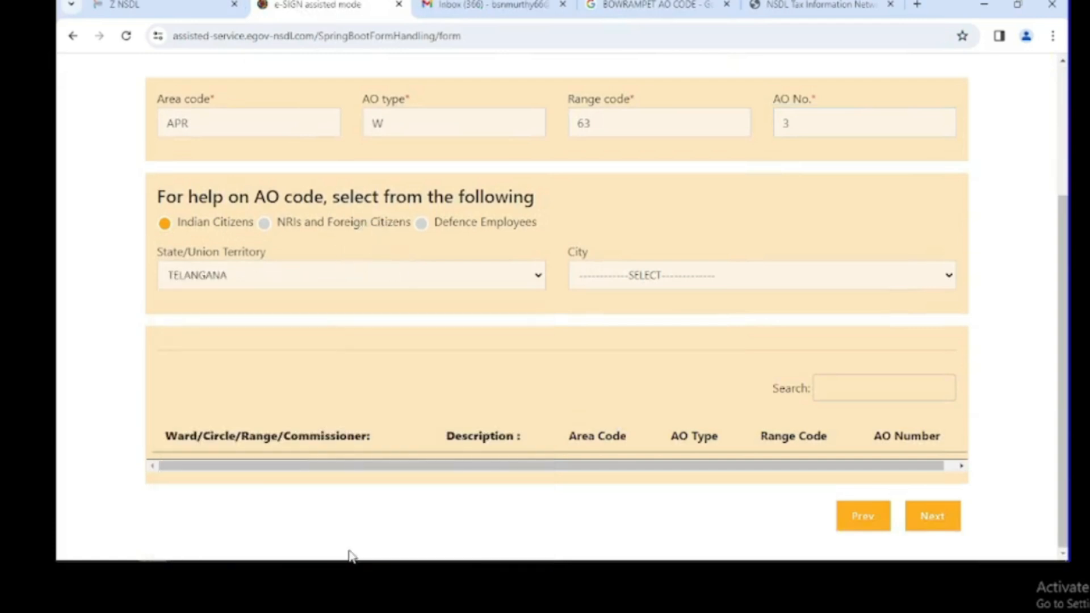
click(685, 278)
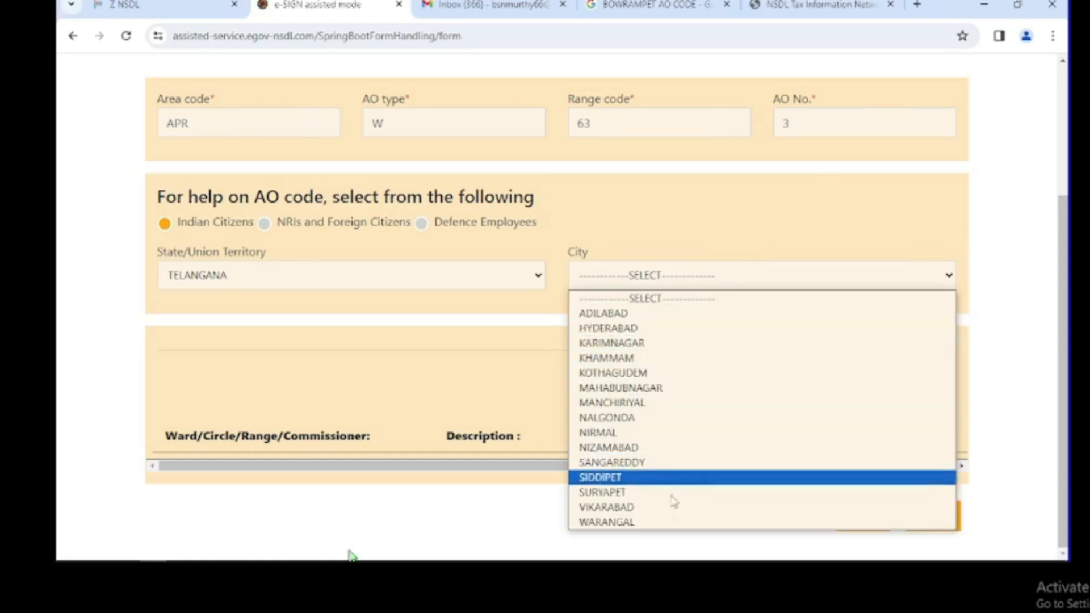
click(684, 329)
Highlight the WARD 8(1) and WARD 5(1) rows and reveal their AO code columns.
scroll(443, 383, down, 3)
scroll(458, 375, down, 3)
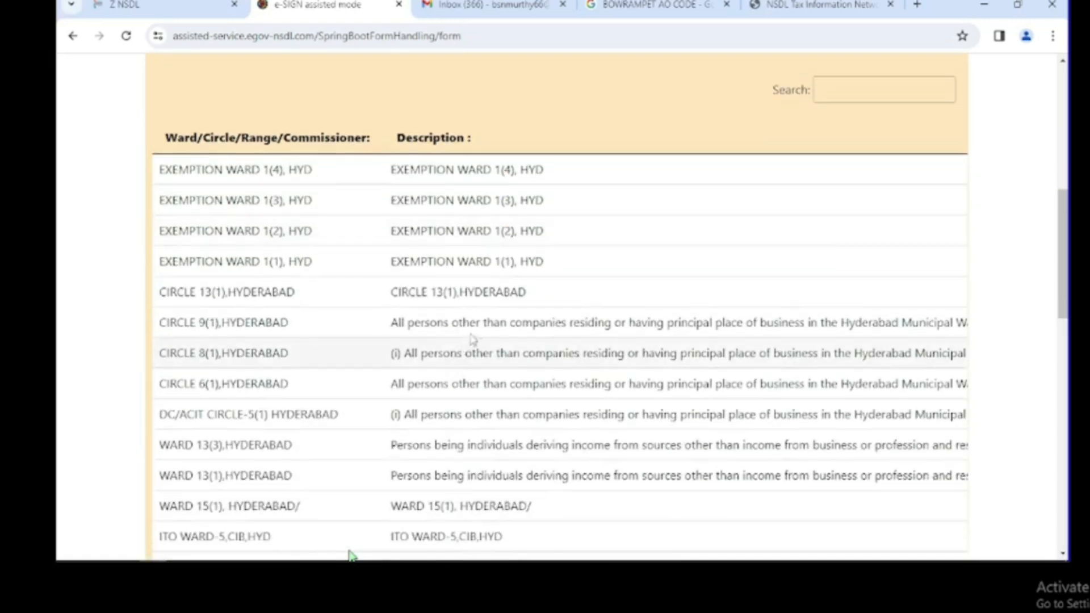
scroll(477, 340, down, 2)
scroll(510, 310, down, 3)
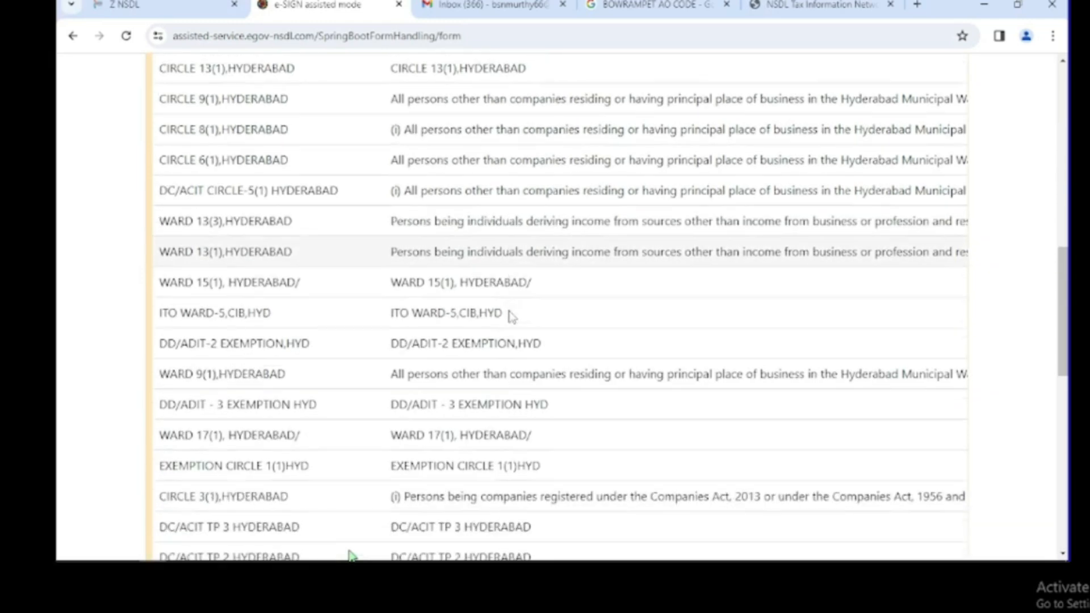
scroll(510, 315, down, 10)
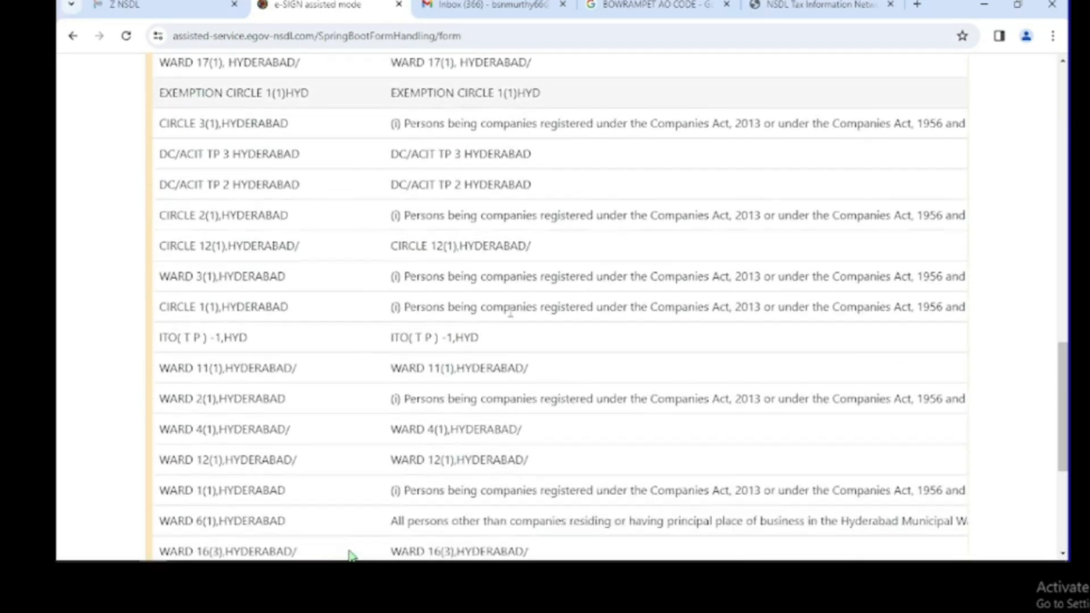
scroll(351, 551, down, 2)
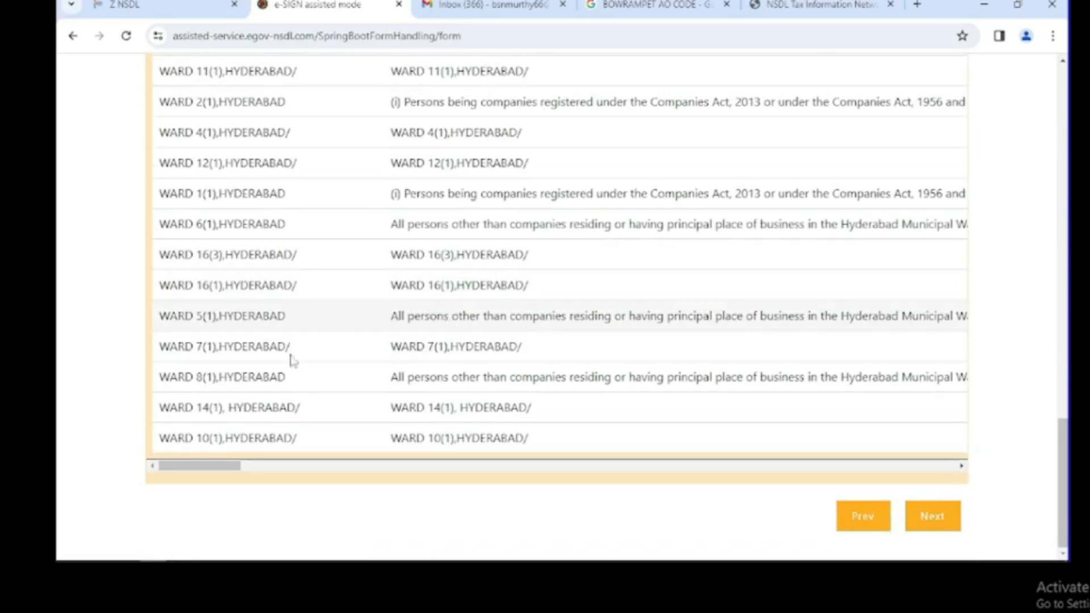
drag(376, 379, 452, 377)
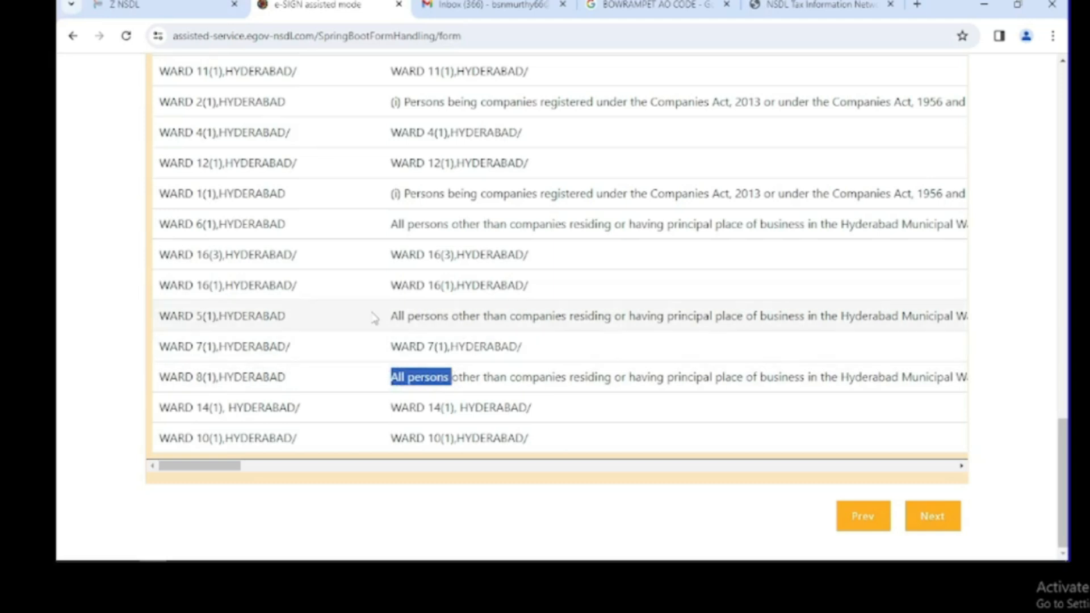
drag(382, 319, 484, 325)
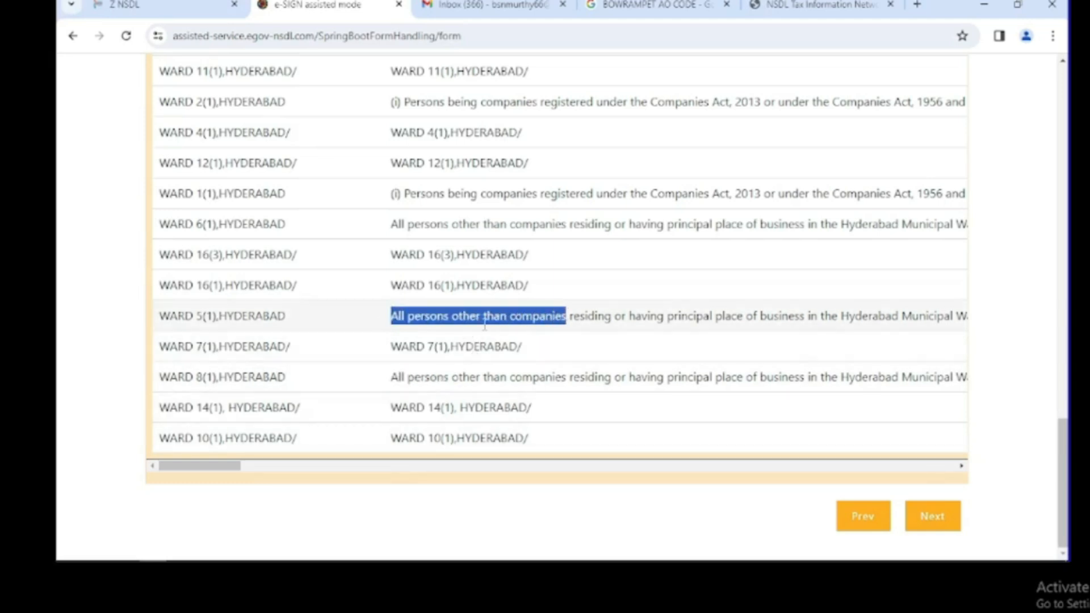
click(403, 307)
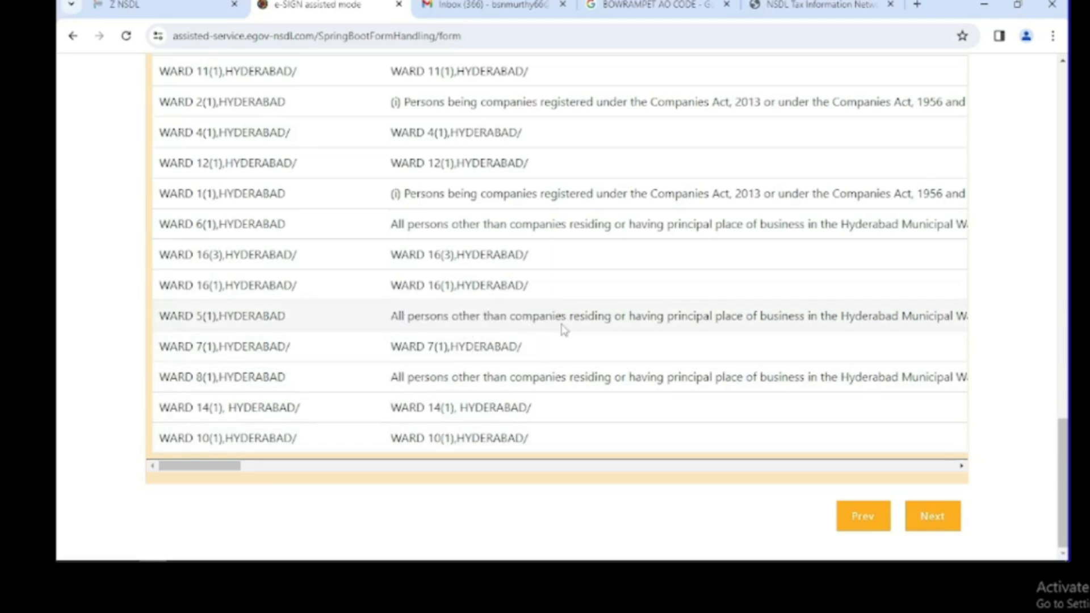
scroll(564, 329, up, 8)
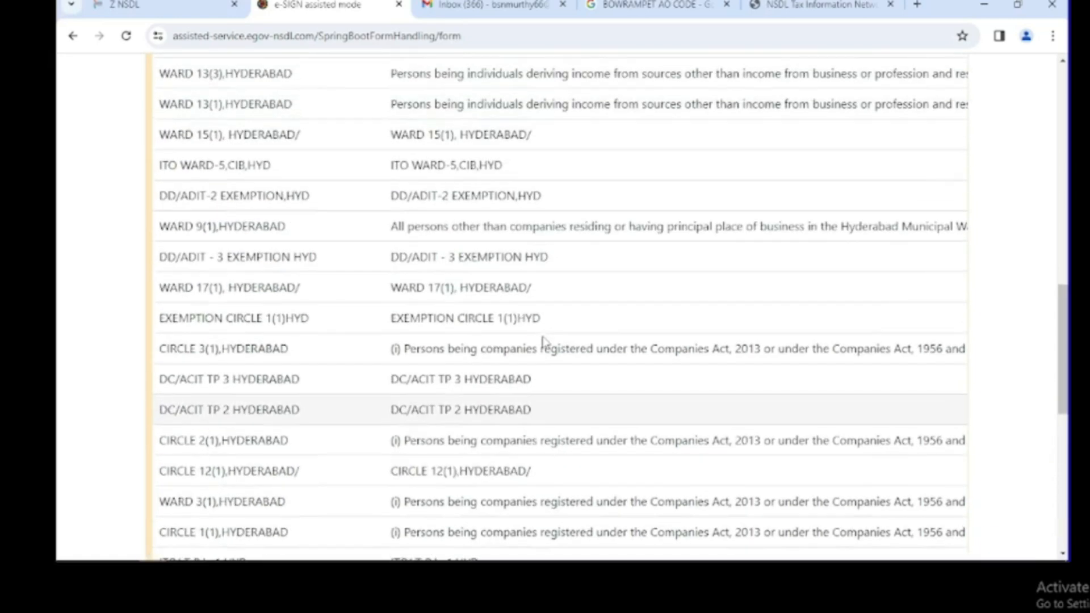
scroll(542, 340, up, 3)
scroll(542, 341, down, 10)
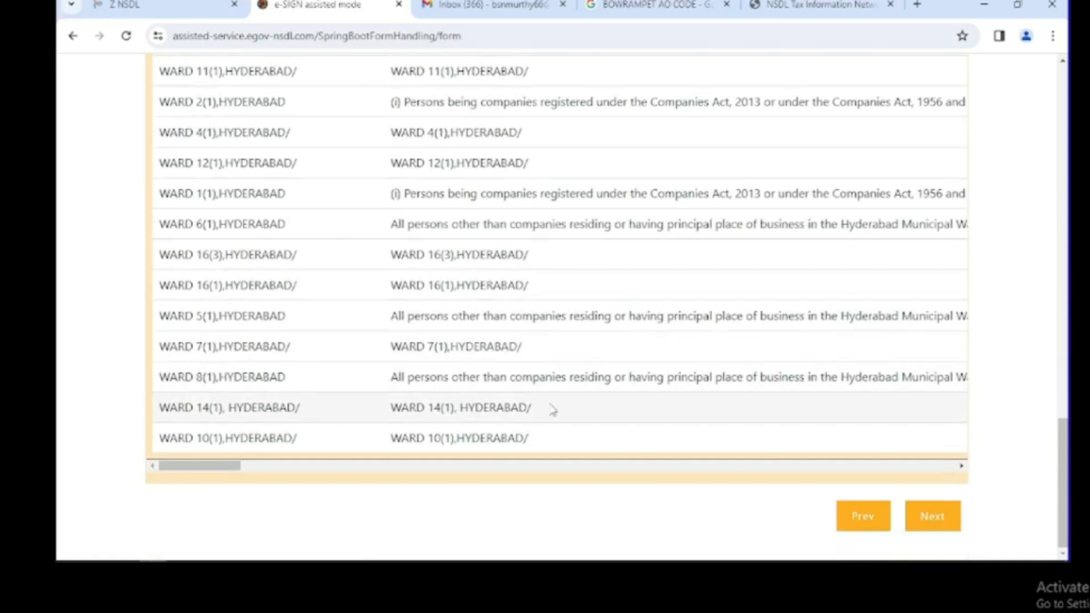
drag(159, 388, 968, 443)
Check range code 58 and AO number 1 against the form, then continue to Document Details.
click(883, 384)
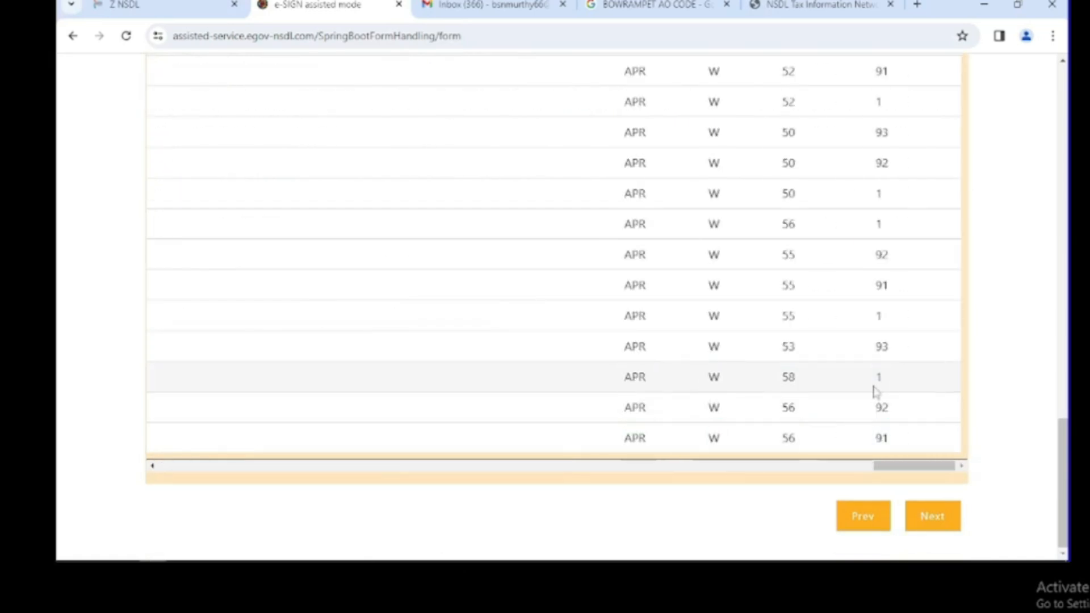
drag(778, 377, 937, 379)
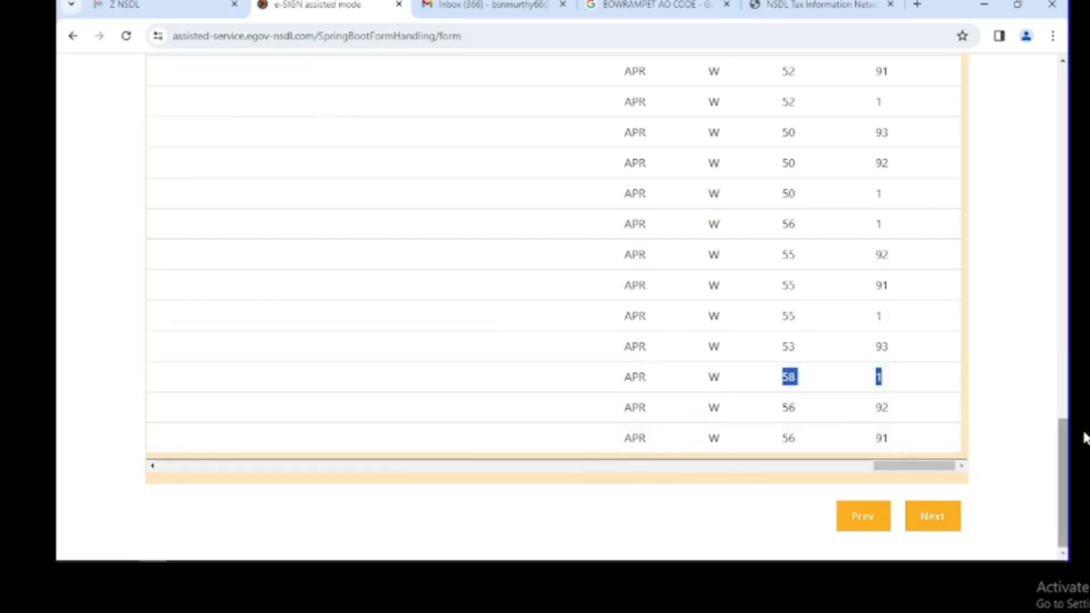
scroll(920, 367, up, 5)
scroll(814, 235, up, 10)
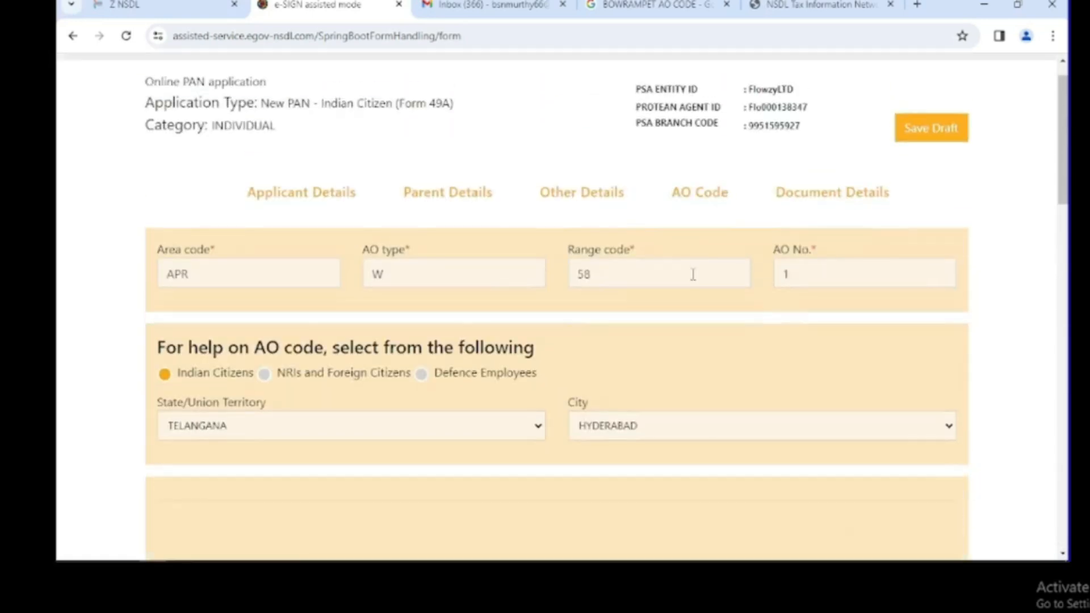
click(693, 274)
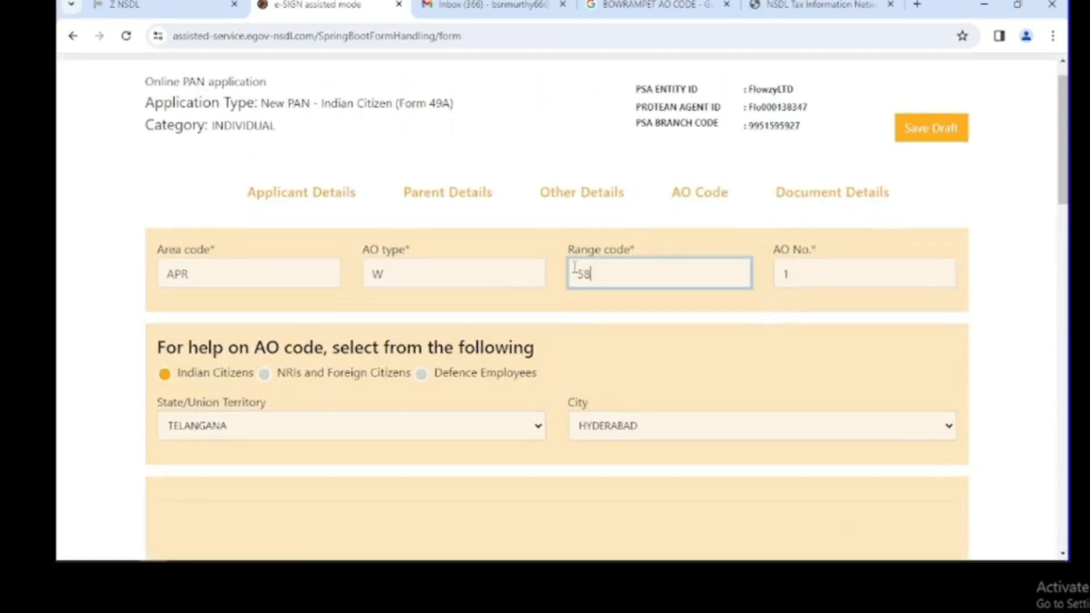
scroll(737, 399, down, 20)
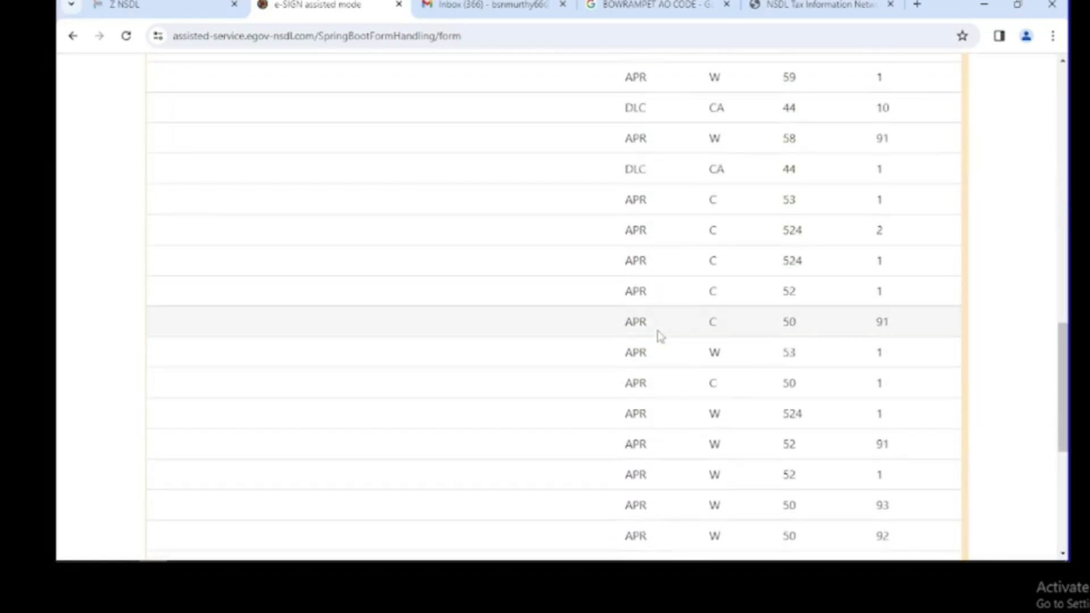
click(937, 523)
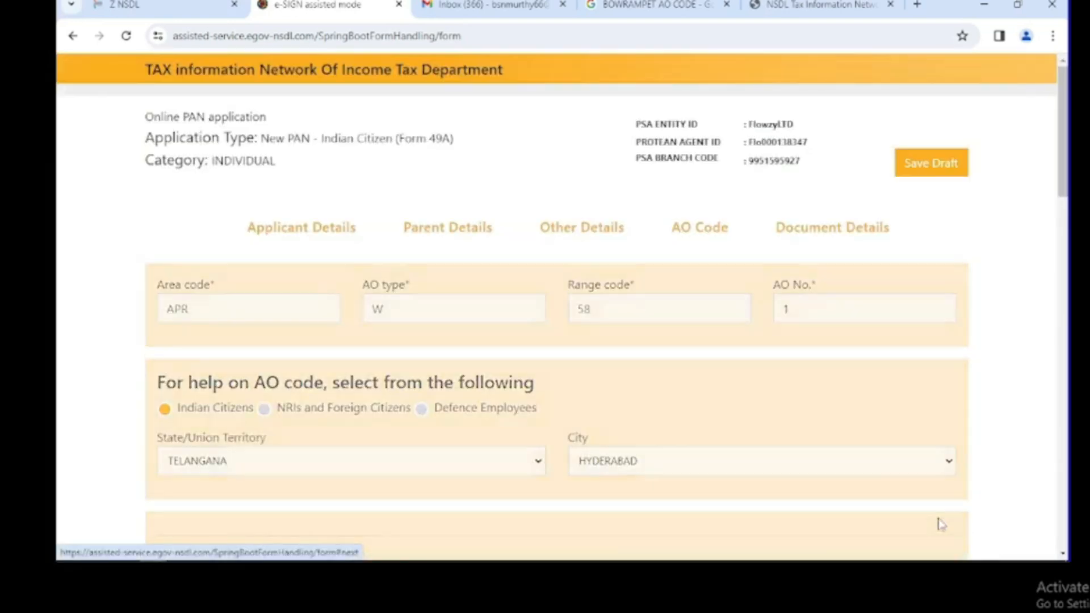
Set the Proof Of Identity to AADHAAR Card issued by UIDAI.
click(249, 308)
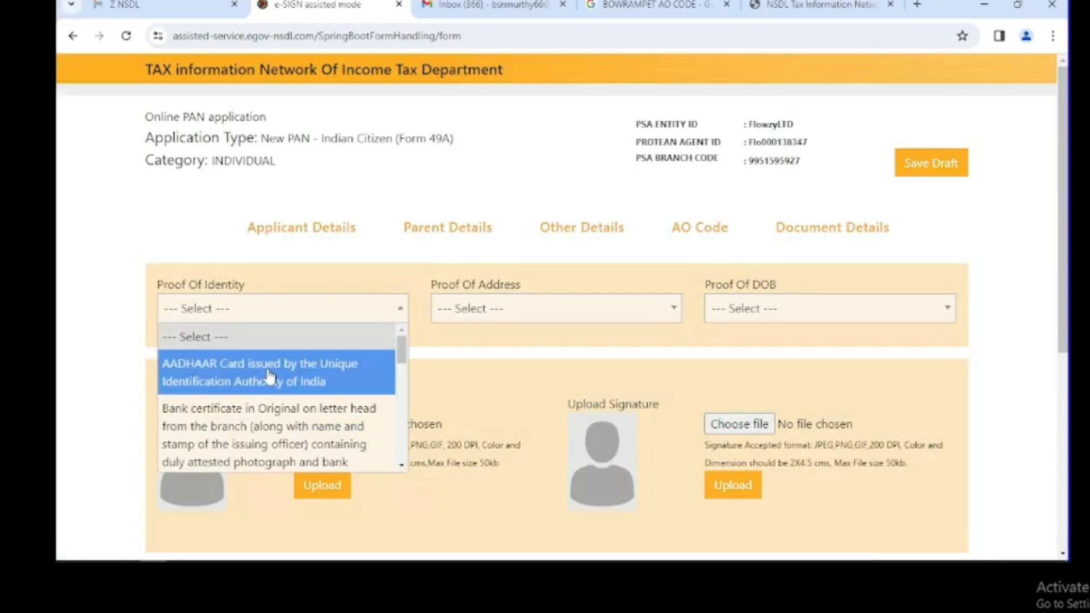
scroll(278, 397, down, 5)
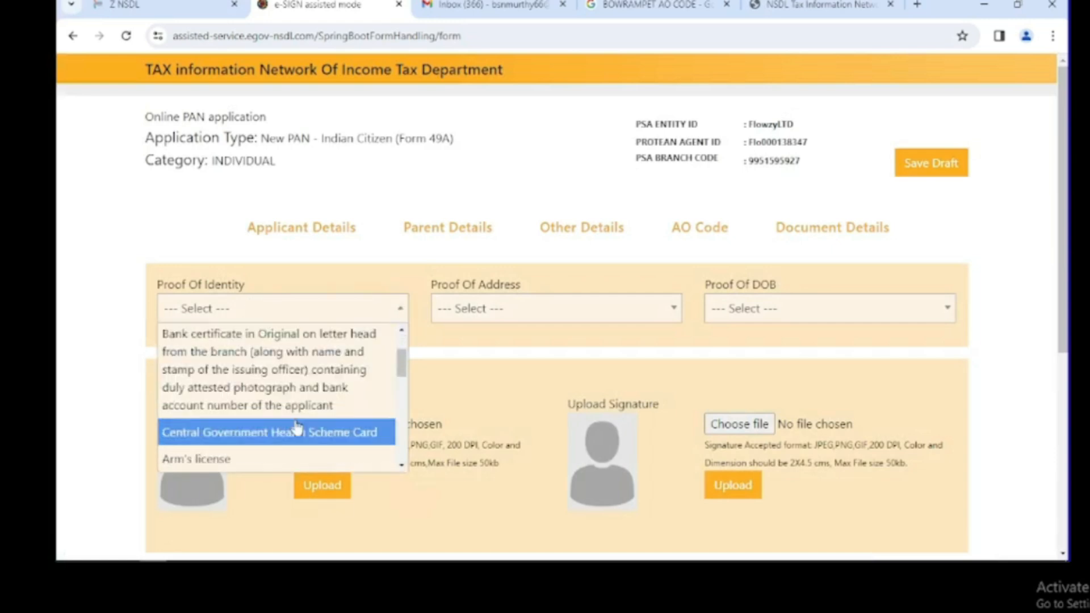
scroll(288, 397, up, 5)
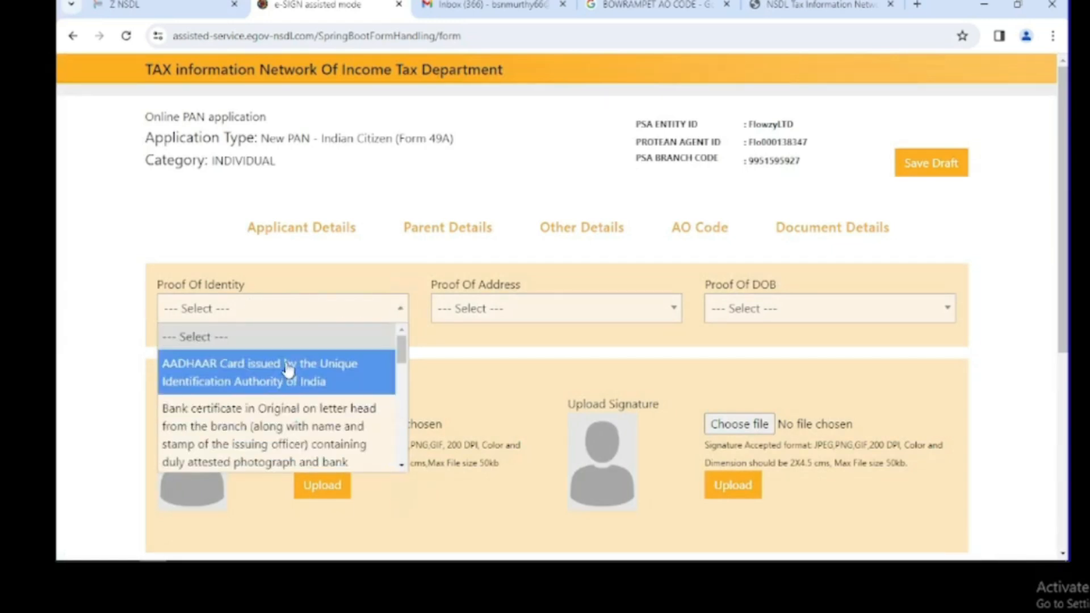
click(289, 371)
Set both Proof Of Address and Proof Of DOB to AADHAAR Card.
click(556, 318)
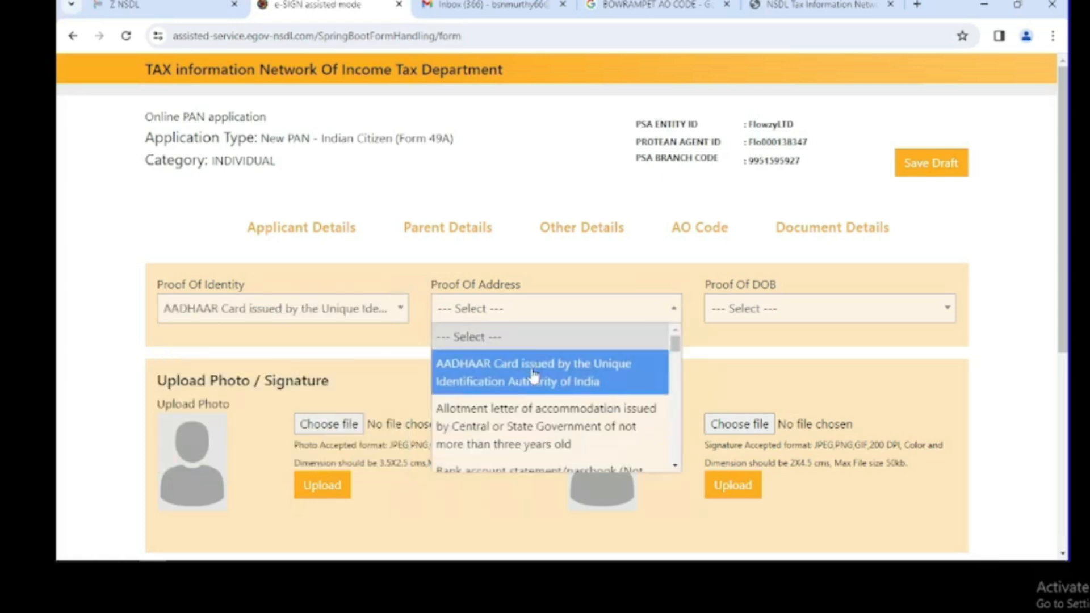
scroll(545, 397, down, 2)
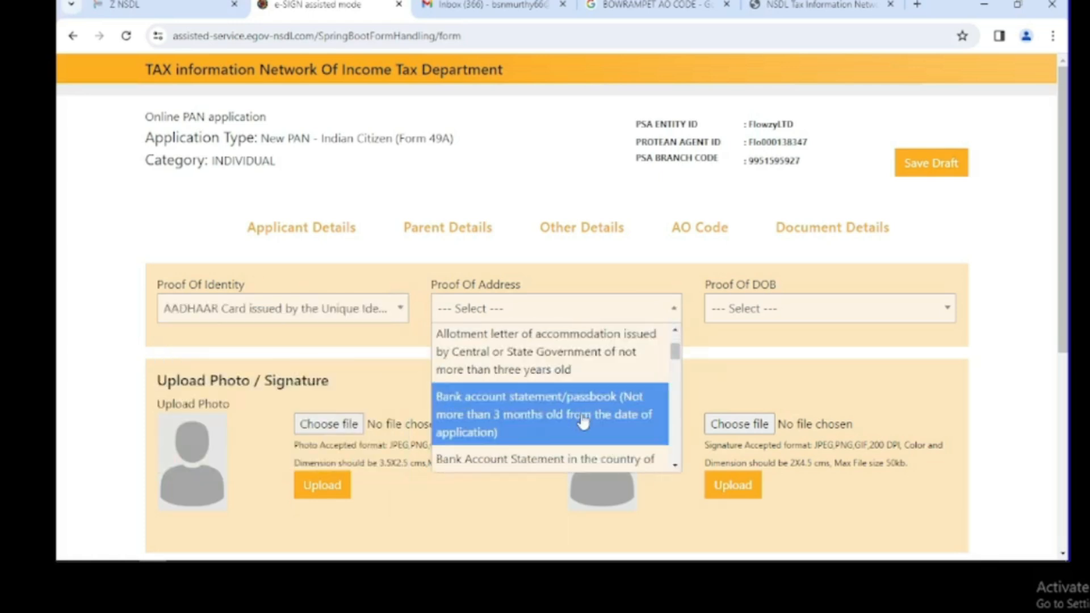
scroll(583, 421, down, 4)
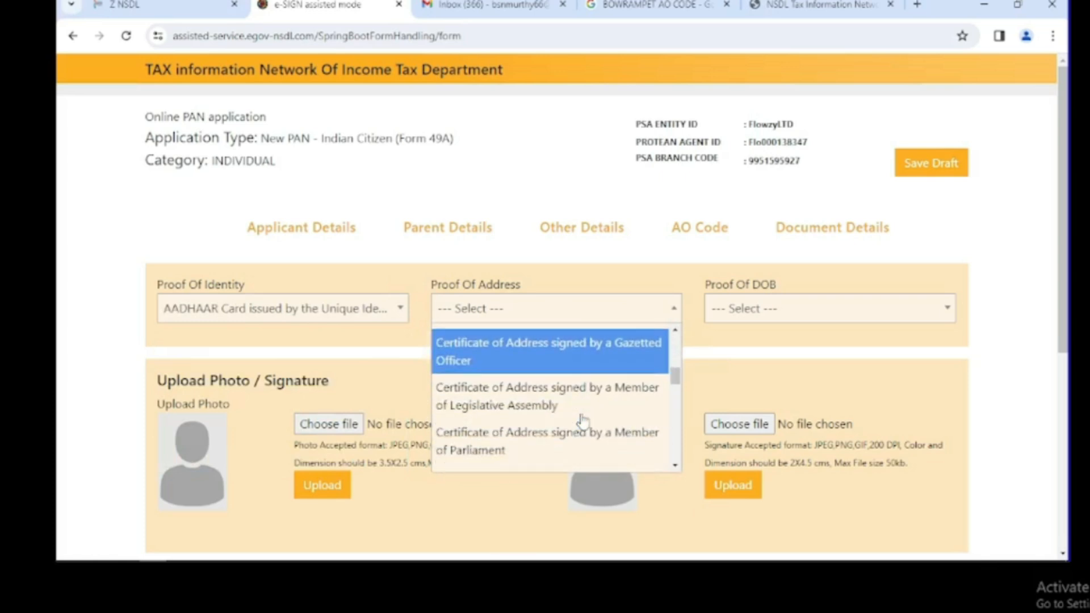
scroll(583, 421, down, 4)
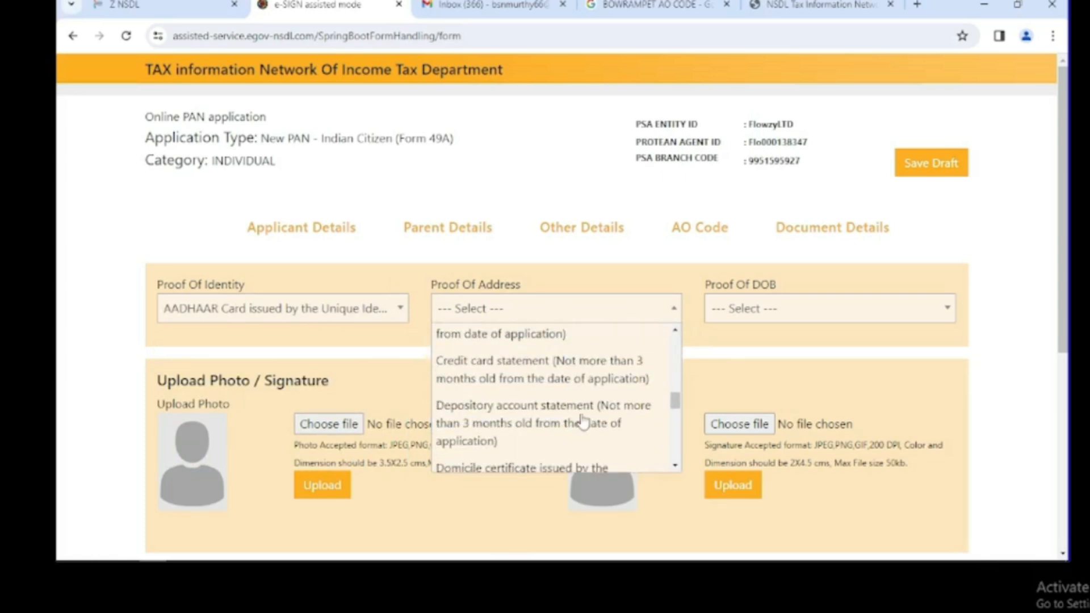
scroll(583, 422, down, 4)
scroll(582, 421, down, 5)
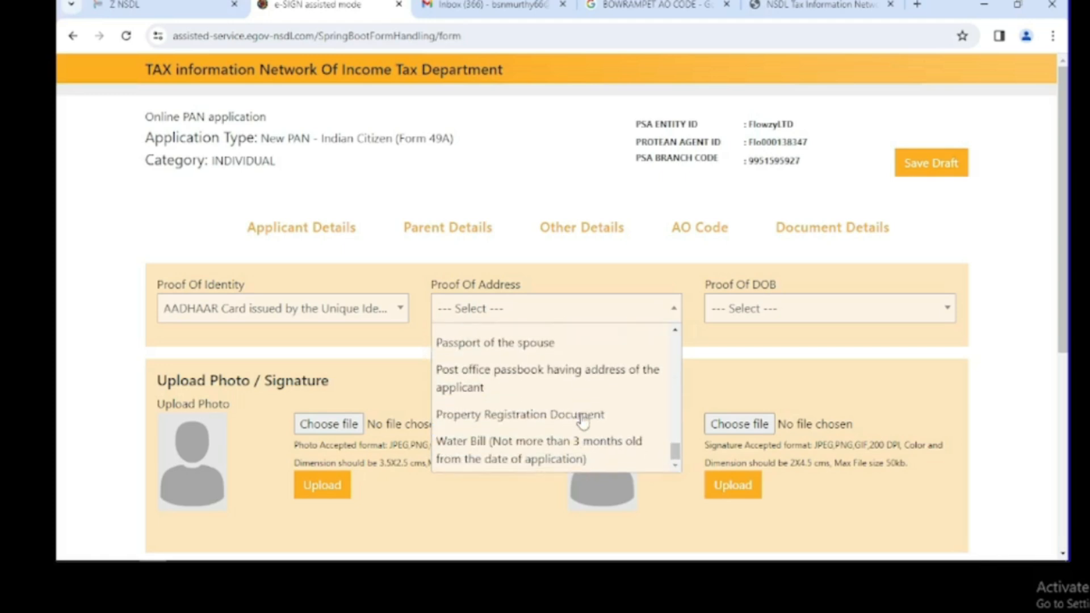
scroll(581, 416, up, 15)
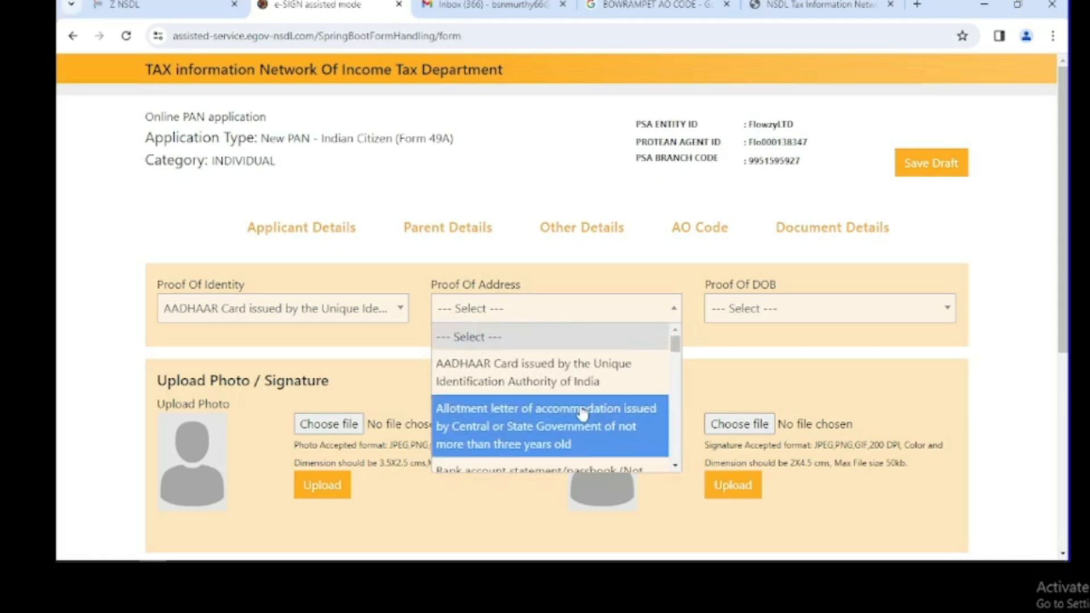
click(577, 368)
click(778, 318)
click(769, 366)
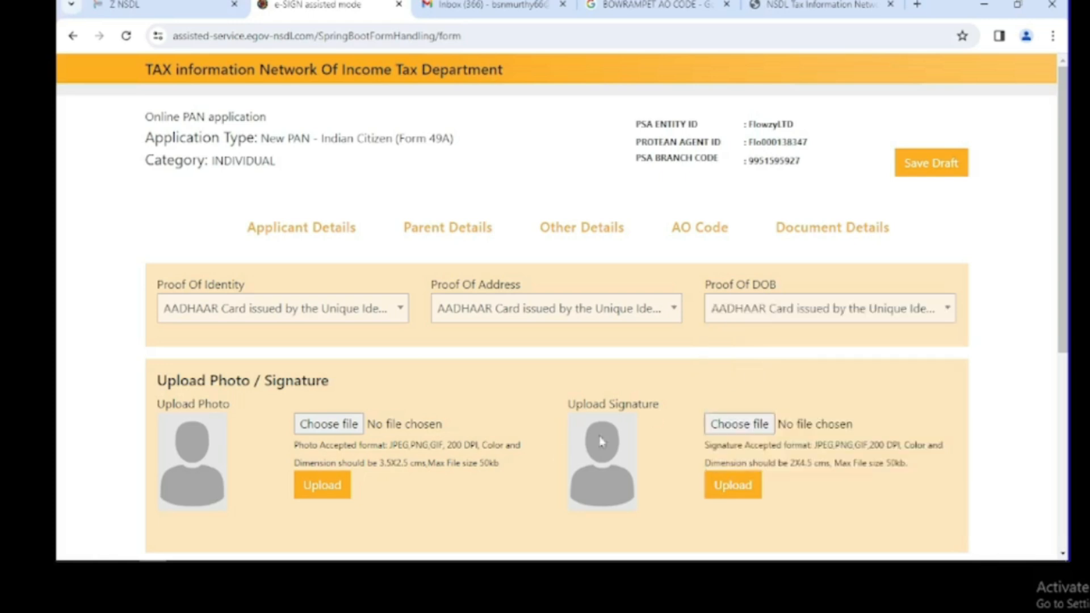
scroll(428, 430, down, 4)
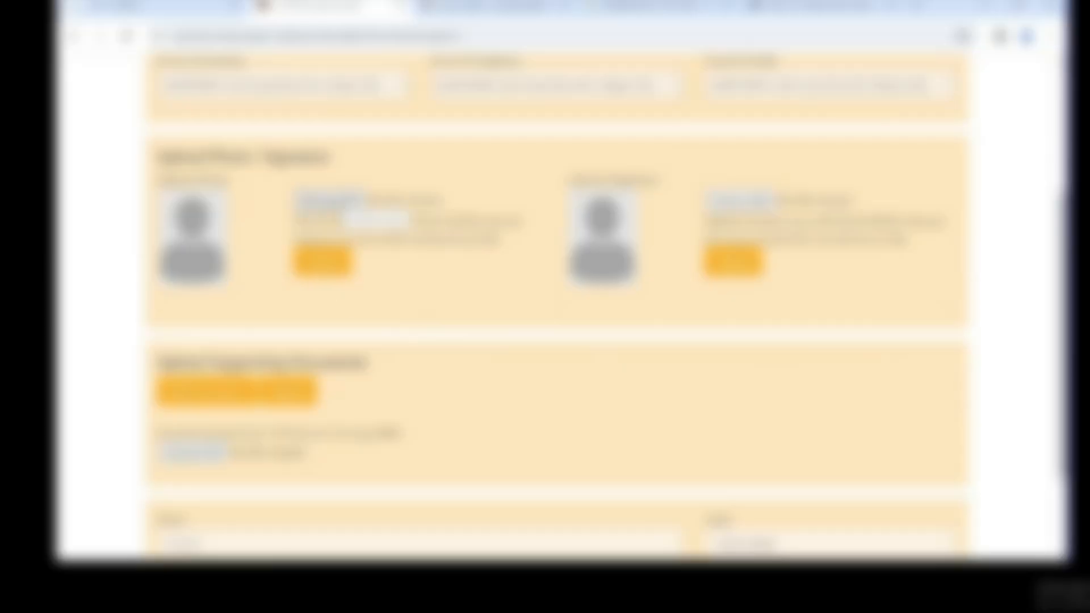
Upload the applicant's photo file, then start selecting the signature image.
click(376, 219)
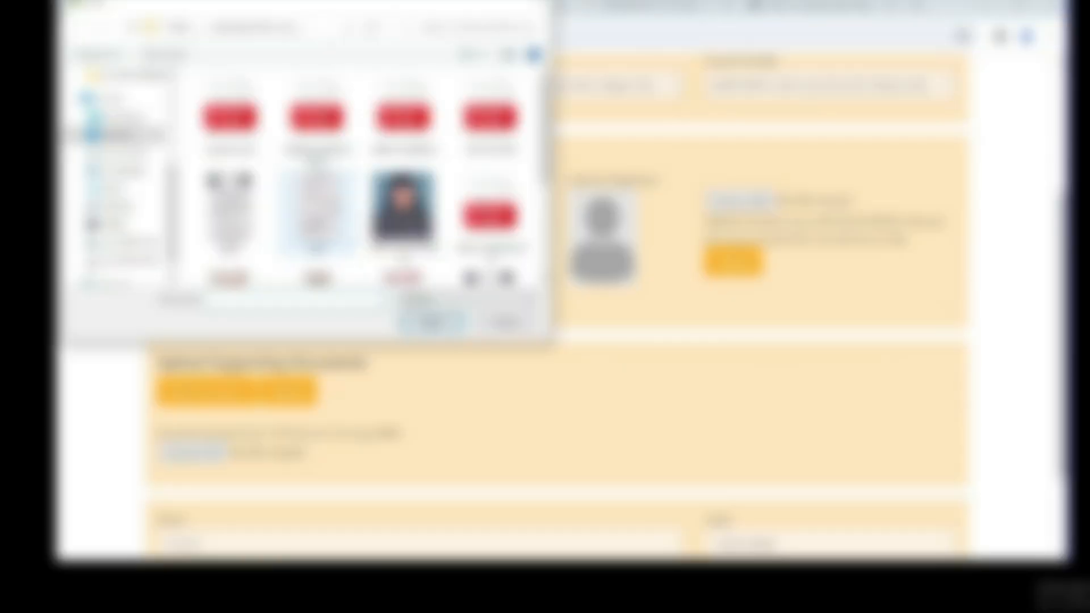
click(403, 210)
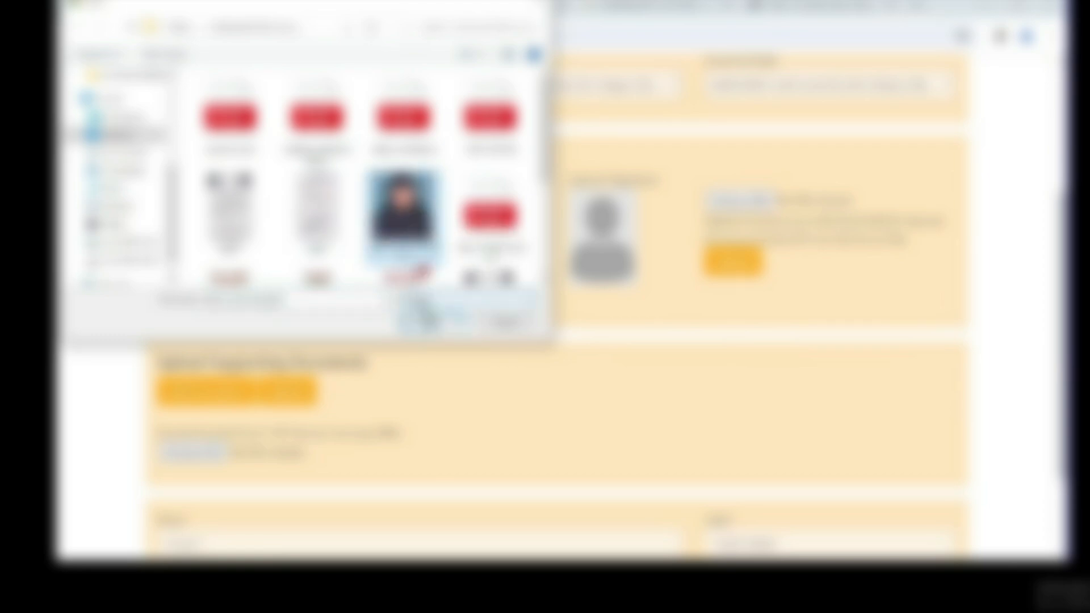
click(429, 297)
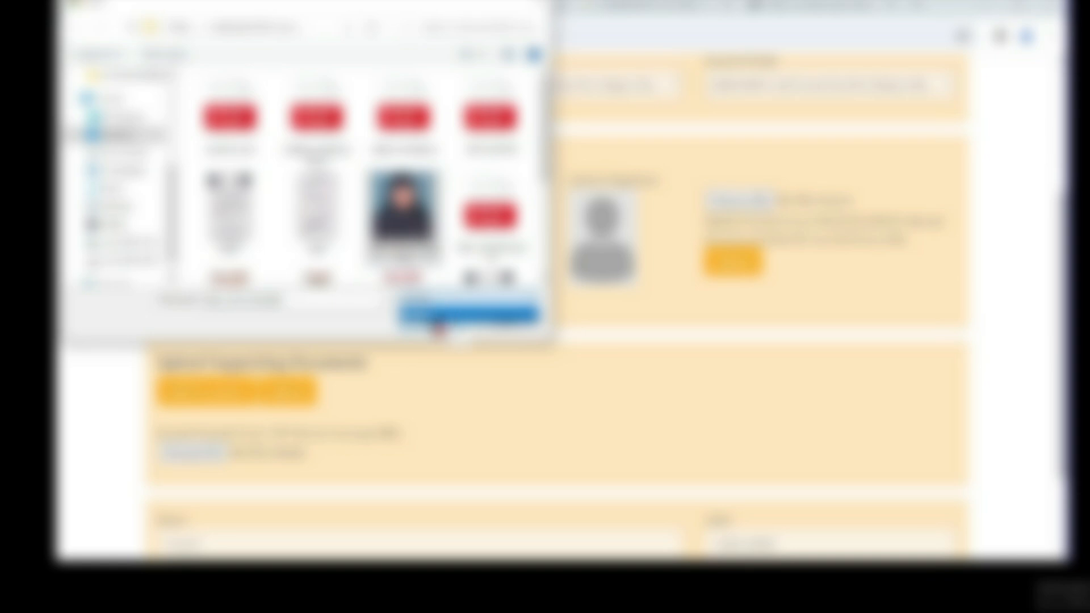
click(436, 324)
click(433, 323)
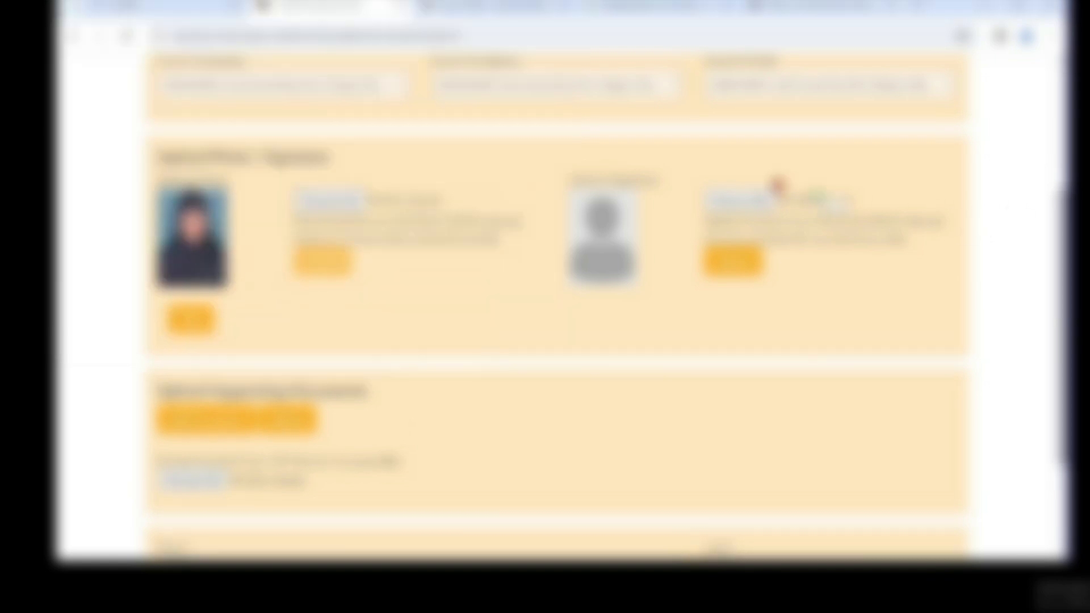
click(745, 199)
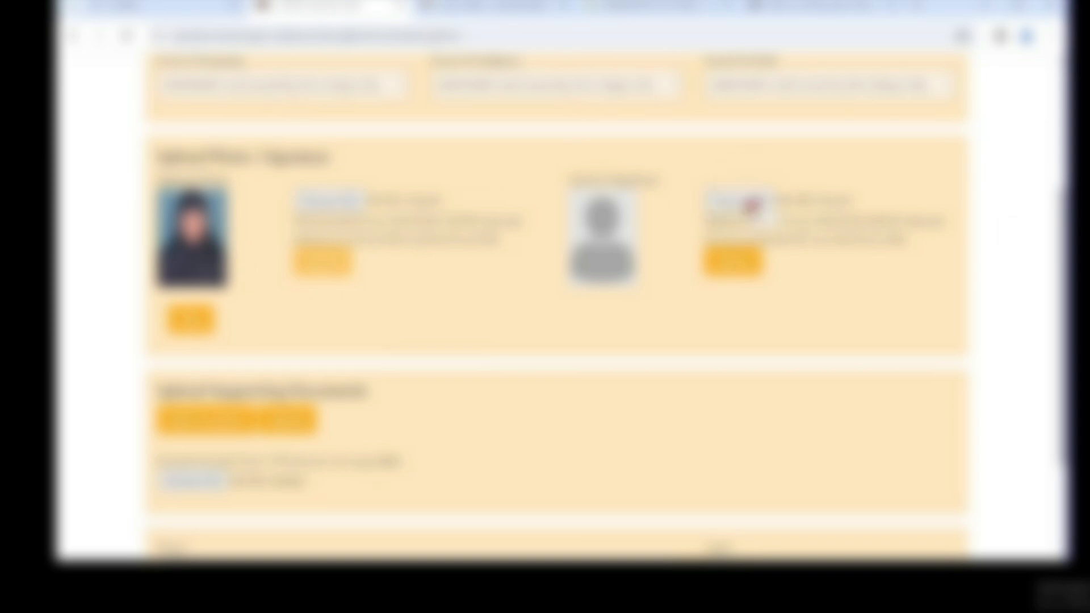